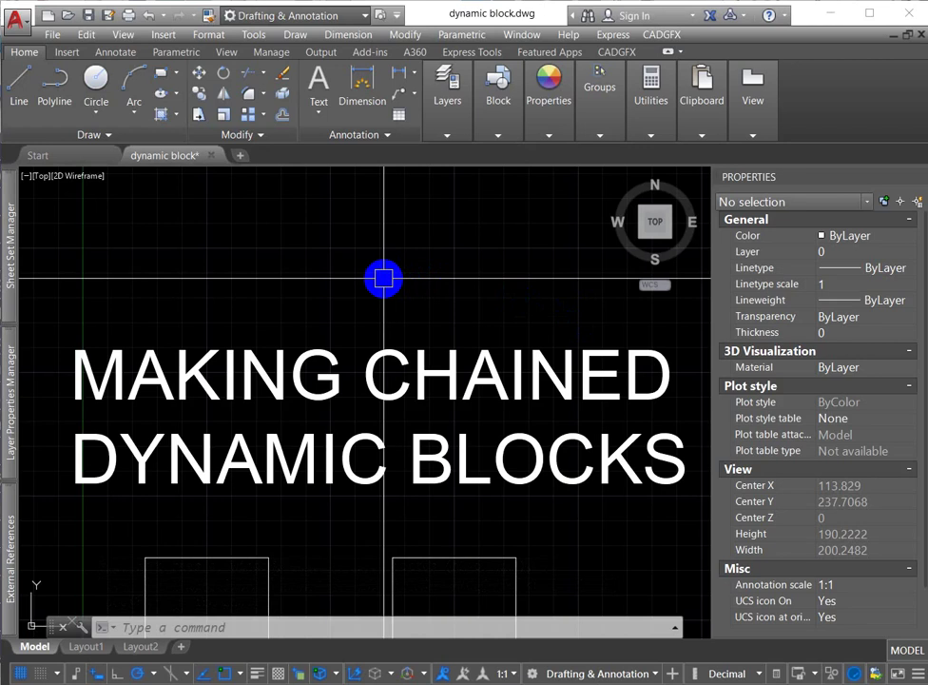
Examine the large table rectangle and the four chair squares, highlighting each polyline and clearing the selection.
{"action": "scroll", "coordinate": [380, 277], "scroll_direction": "down", "scroll_amount": 2}
{"action": "scroll", "coordinate": [543, 397], "scroll_direction": "down", "scroll_amount": 2}
{"action": "middle_click_drag", "start_coordinate": [522, 363], "coordinate": [400, 336]}
{"action": "scroll", "coordinate": [236, 424], "scroll_direction": "up", "scroll_amount": 2}
{"action": "scroll", "coordinate": [238, 425], "scroll_direction": "down", "scroll_amount": 2}
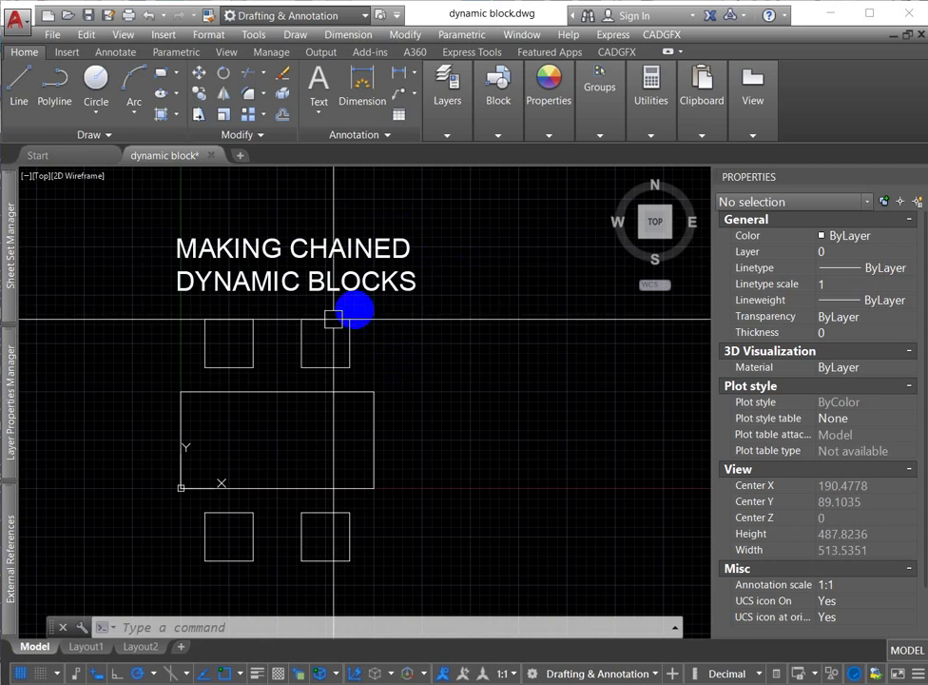
{"action": "left_click", "coordinate": [260, 346]}
{"action": "left_click", "coordinate": [342, 360]}
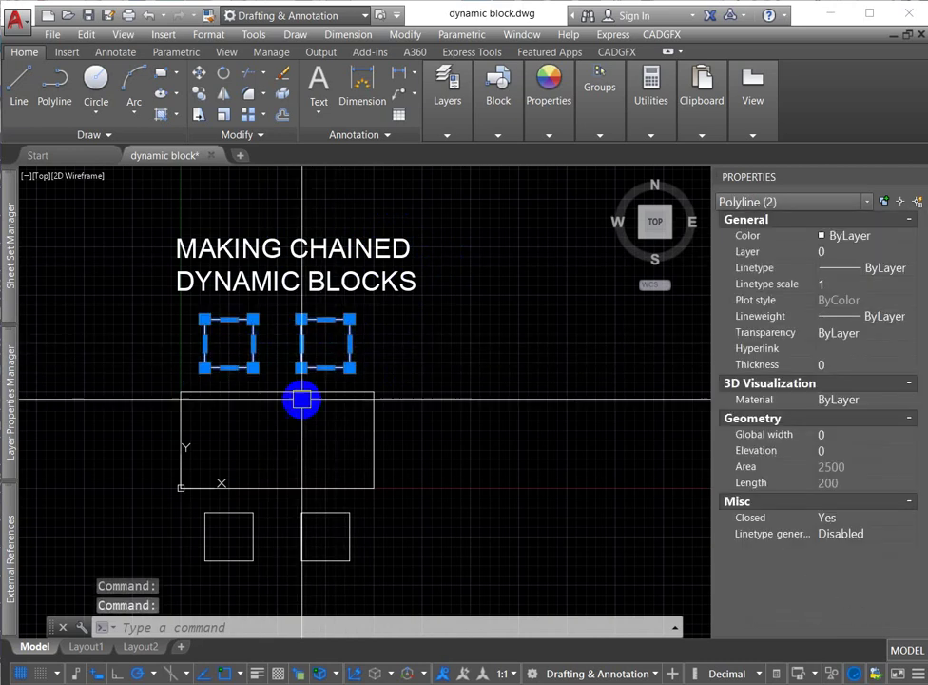
{"action": "left_click", "coordinate": [288, 391]}
{"action": "left_click", "coordinate": [337, 514]}
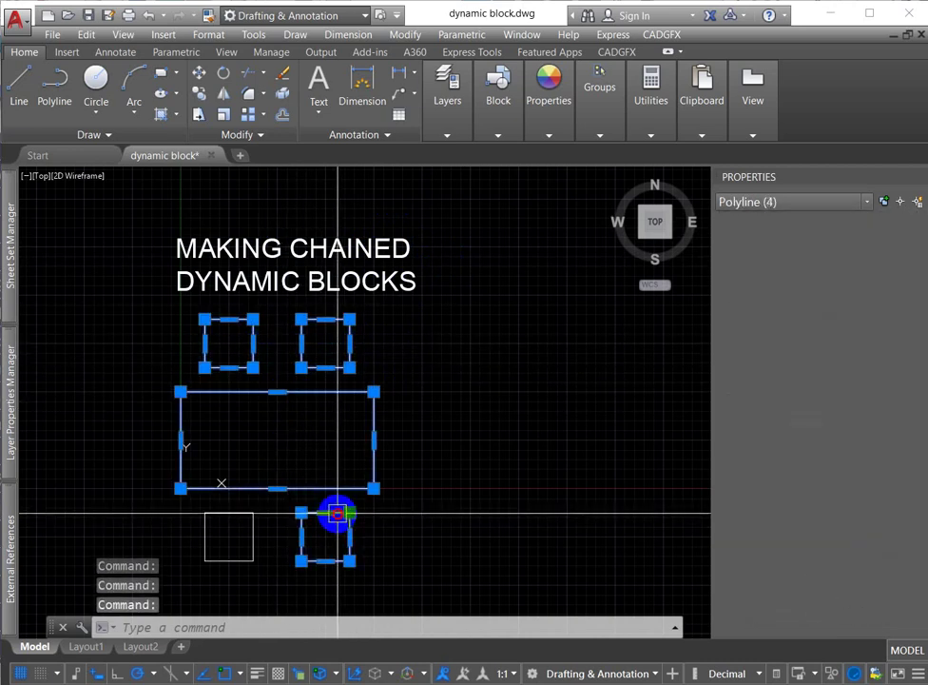
{"action": "left_click", "coordinate": [228, 514]}
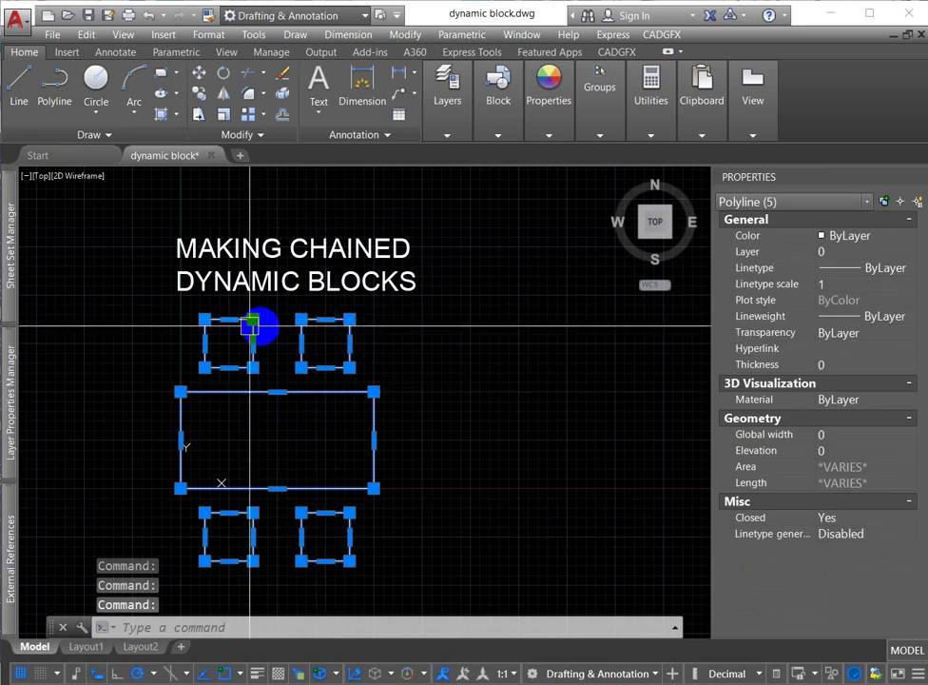
{"action": "key", "text": "Escape"}
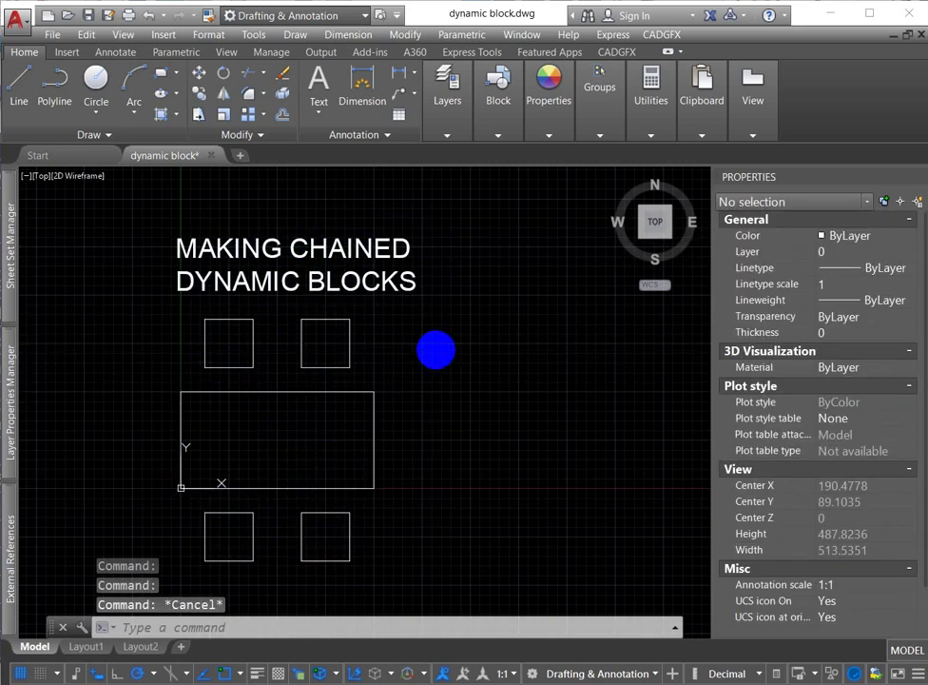
Define a block named DYNAMIC-BLOCK from the table rectangle and its four squares, and open it in the block editor.
{"action": "type", "text": "B"}
{"action": "key", "text": "Return"}
{"action": "left_click", "coordinate": [369, 259]}
{"action": "type", "text": "DYN"}
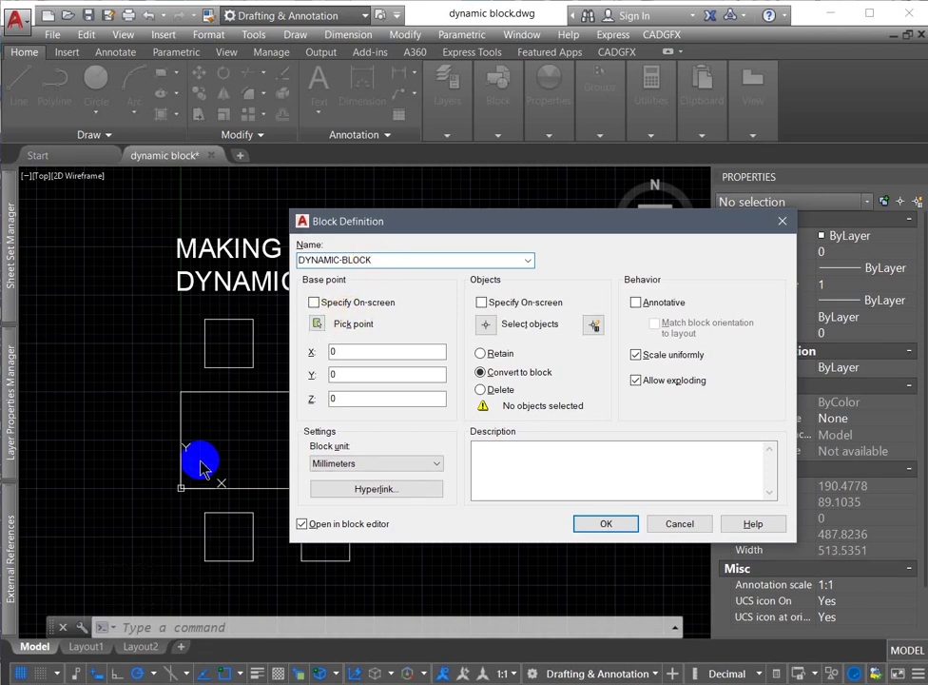
{"action": "left_click", "coordinate": [486, 327]}
{"action": "left_click", "coordinate": [435, 328]}
{"action": "left_click", "coordinate": [167, 535]}
{"action": "key", "text": "Return"}
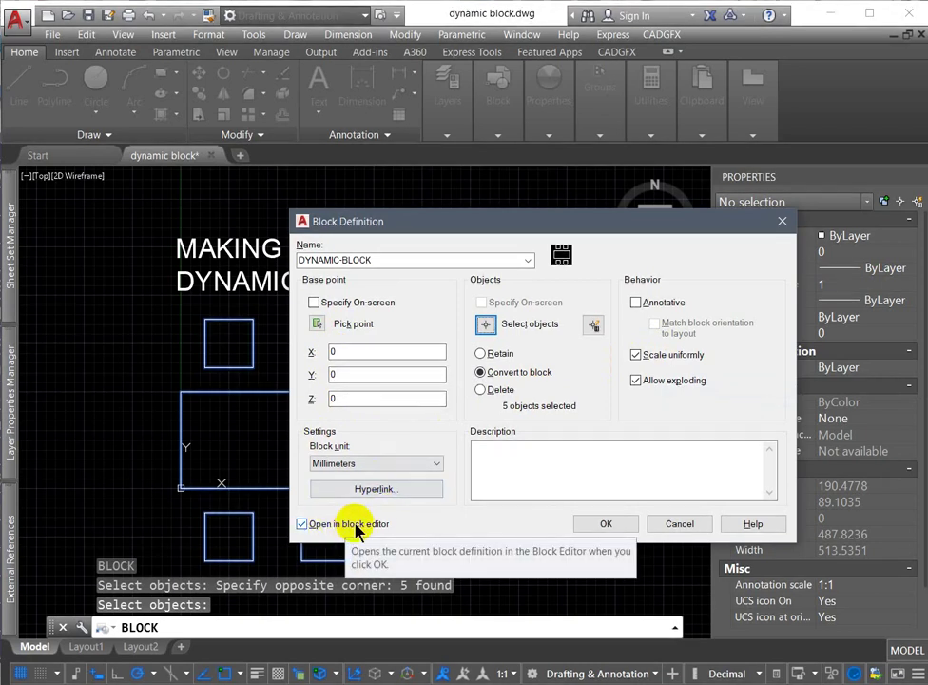
{"action": "left_click", "coordinate": [601, 524]}
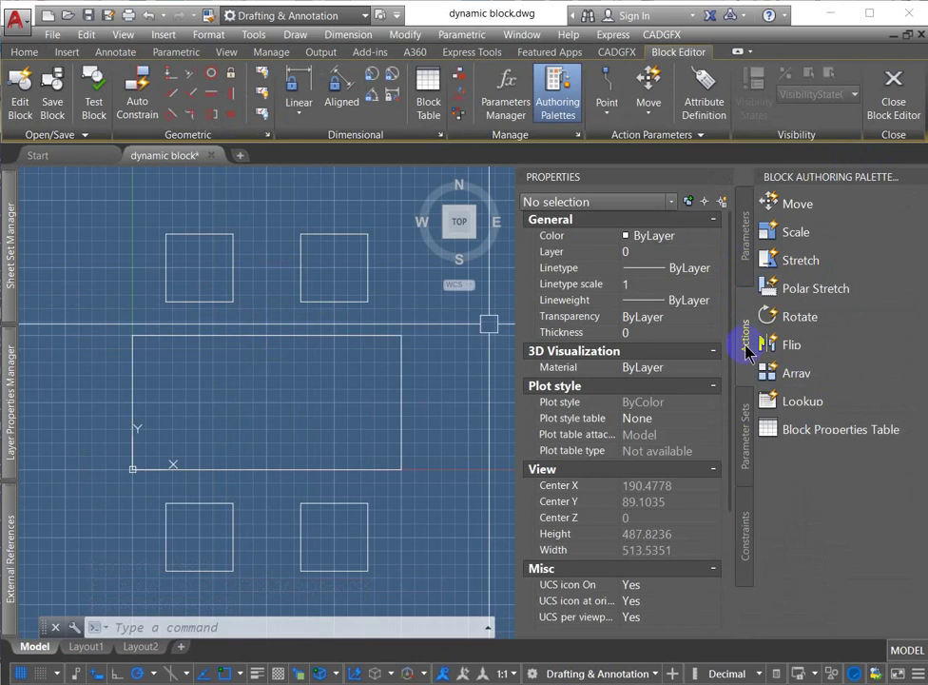
Review the parameters, actions and parameter sets available for authoring the block.
{"action": "left_click", "coordinate": [747, 424]}
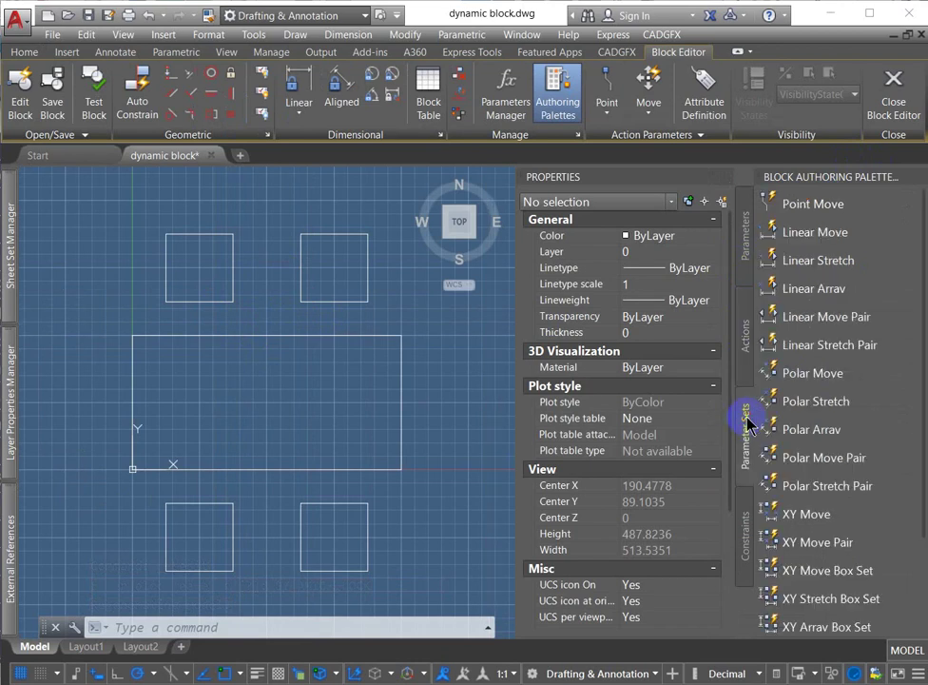
{"action": "left_click", "coordinate": [742, 252]}
{"action": "left_click", "coordinate": [742, 332]}
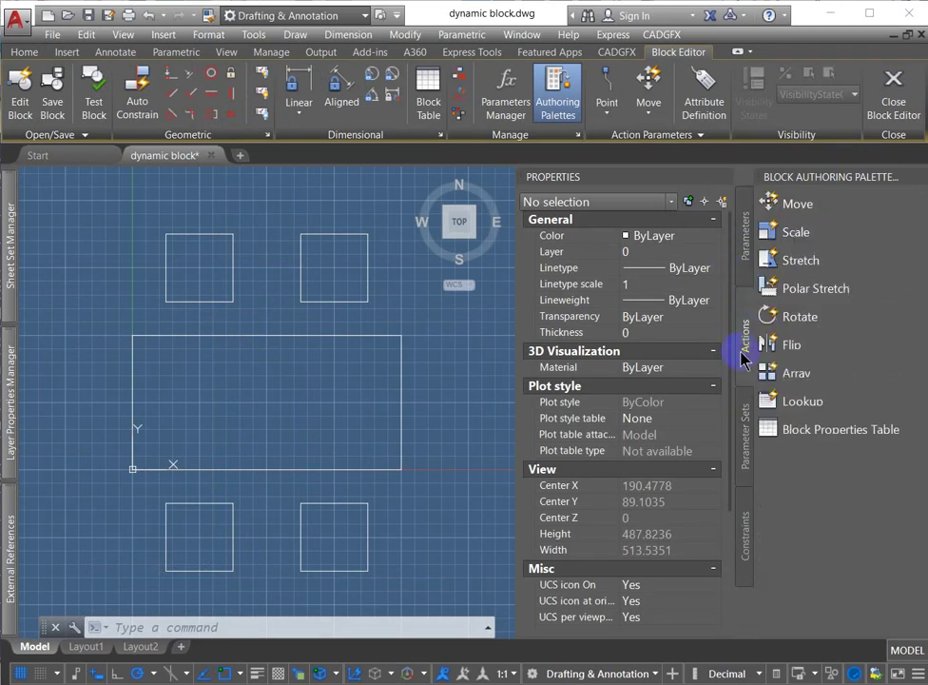
{"action": "left_click", "coordinate": [742, 436]}
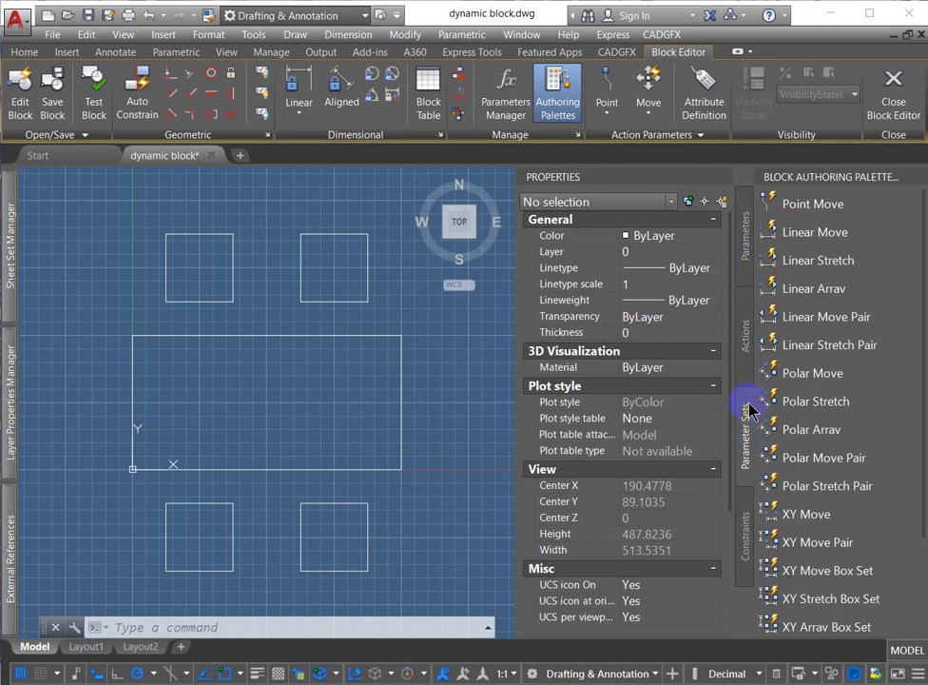
{"action": "left_click", "coordinate": [817, 264]}
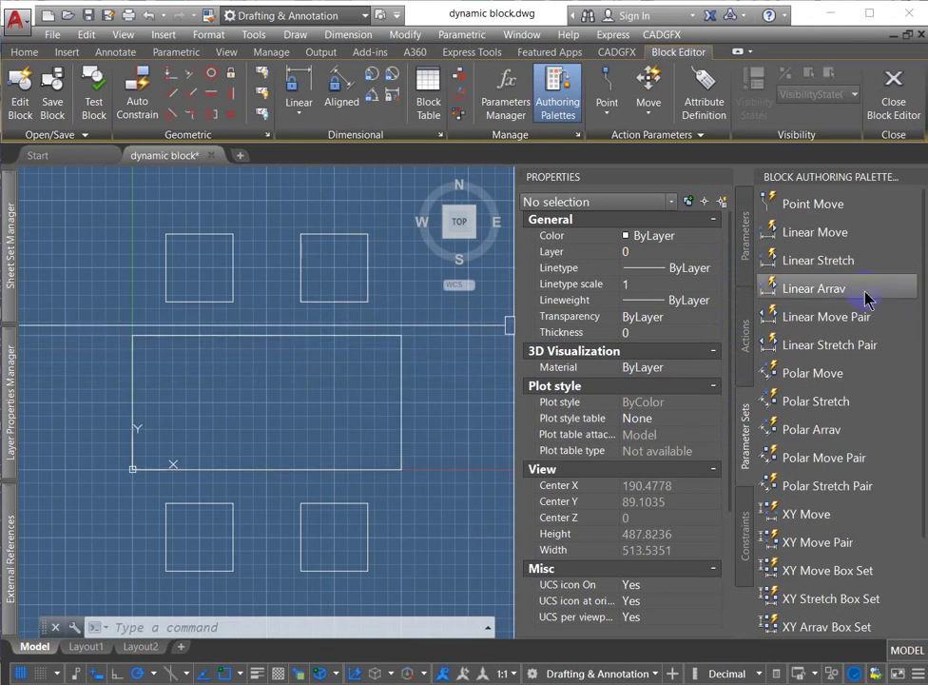
{"action": "left_click", "coordinate": [747, 234]}
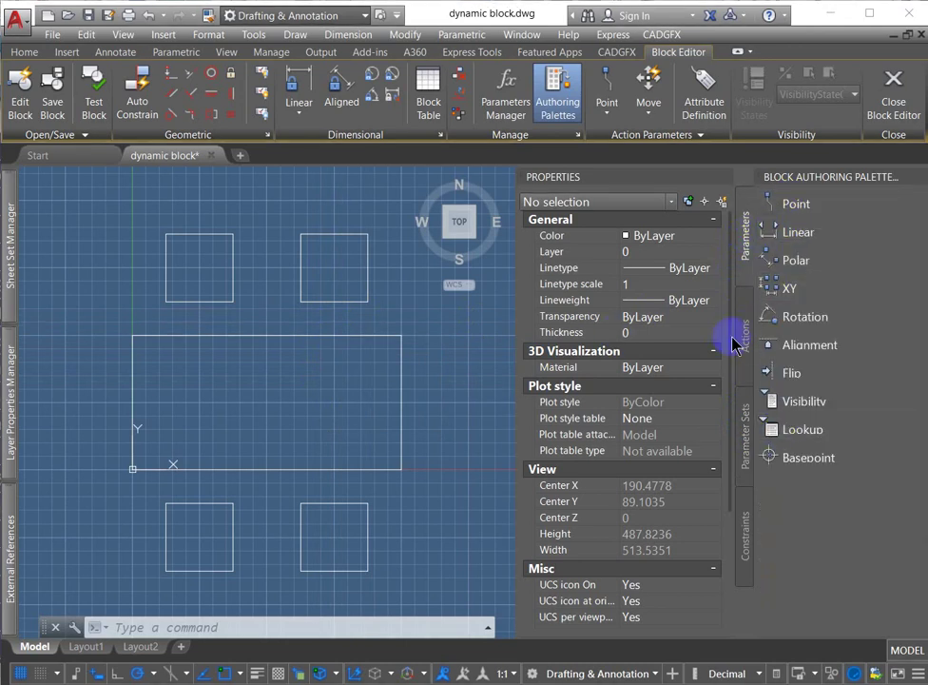
Add a Linear Stretch parameter set along the table rectangle's bottom edge from its left to right corner, with the label inside the rectangle.
{"action": "left_click", "coordinate": [746, 439]}
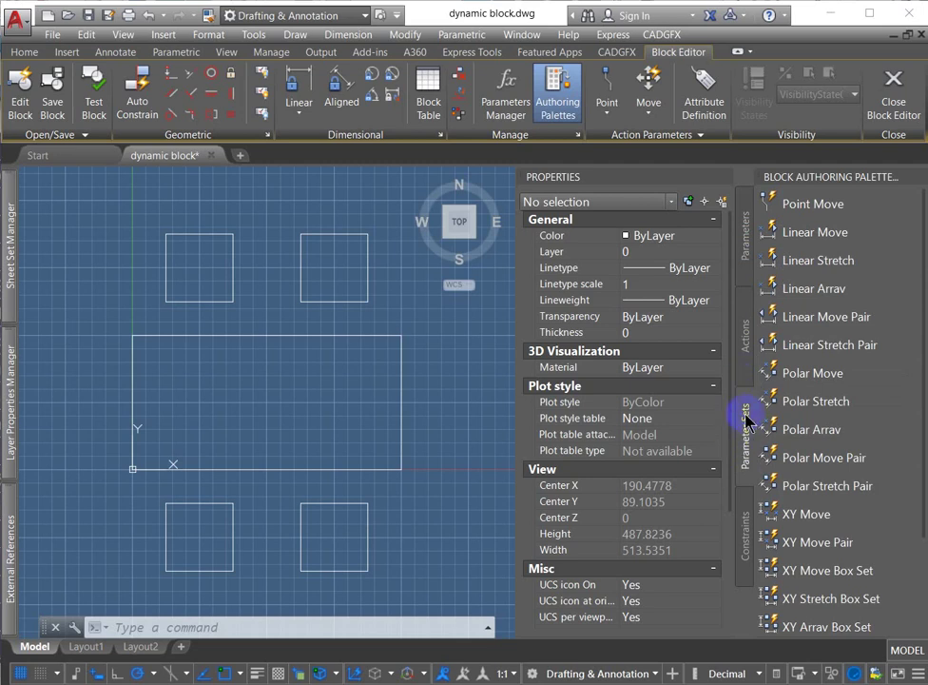
{"action": "left_click", "coordinate": [820, 262]}
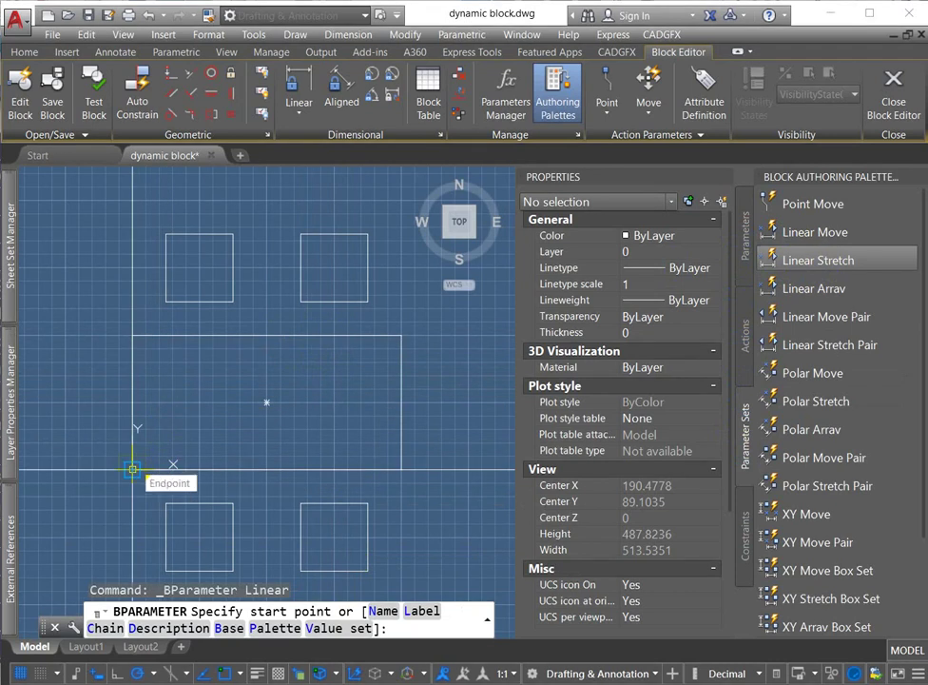
{"action": "left_click", "coordinate": [133, 469]}
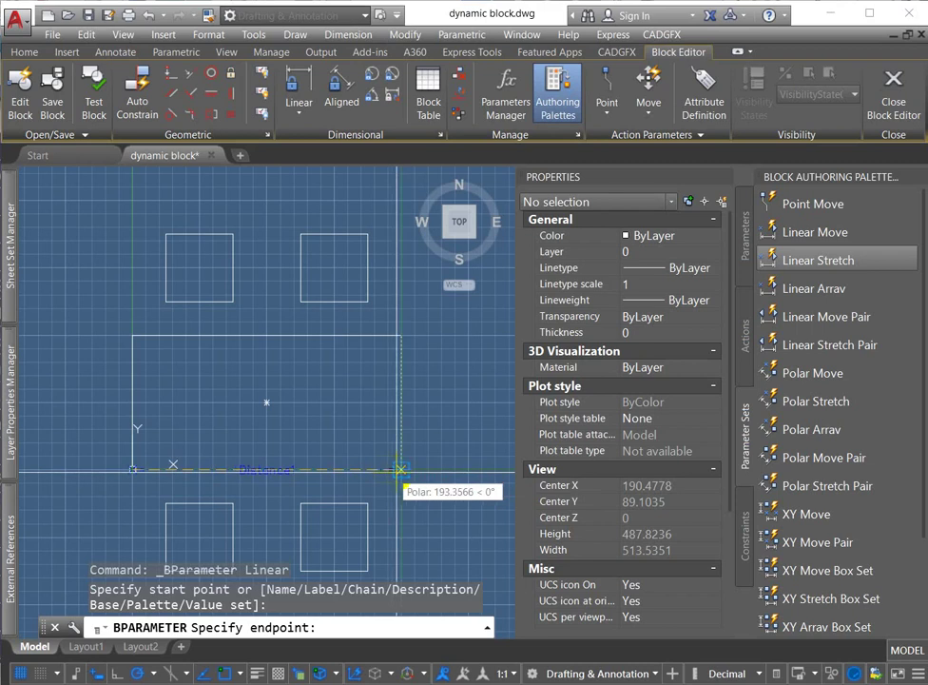
{"action": "left_click", "coordinate": [391, 469]}
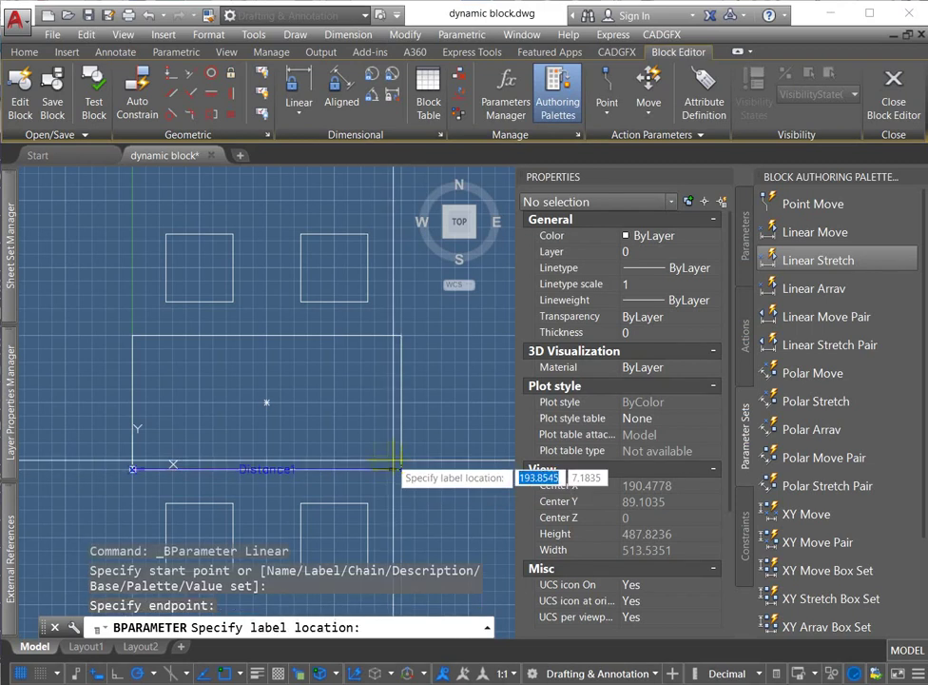
{"action": "left_click", "coordinate": [331, 427]}
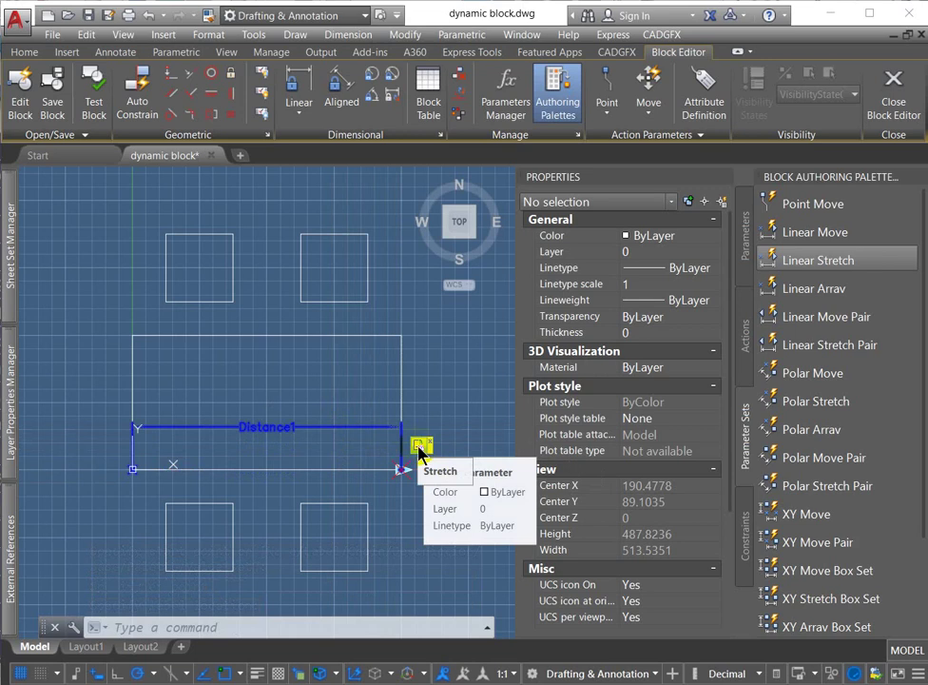
Assign a new selection set to the stretch action, framing the table's right end and choosing the table rectangle as the object to stretch.
{"action": "right_click", "coordinate": [420, 453]}
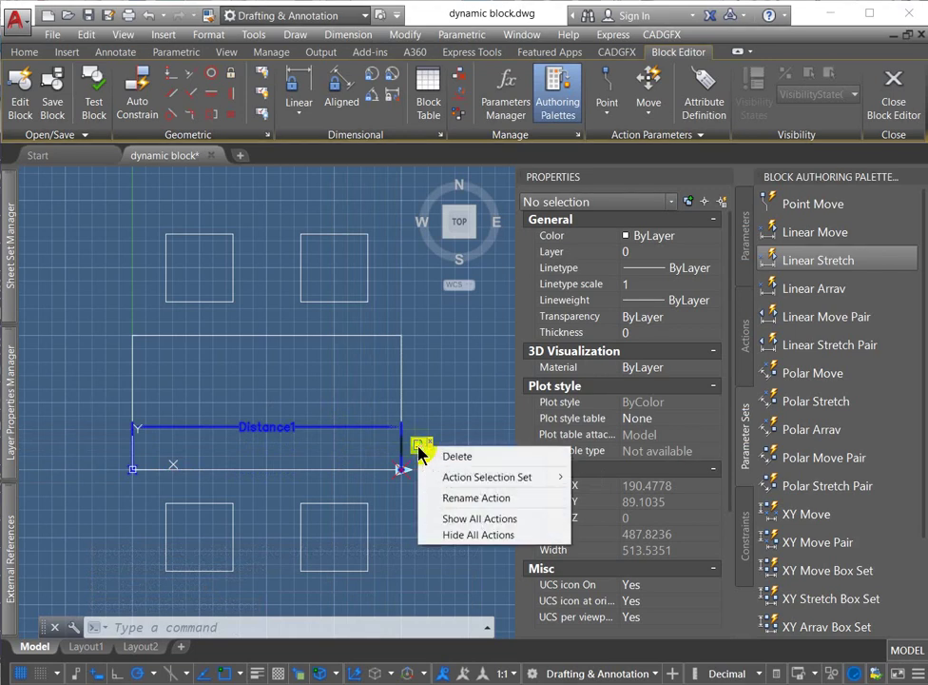
{"action": "mouse_move", "coordinate": [466, 477]}
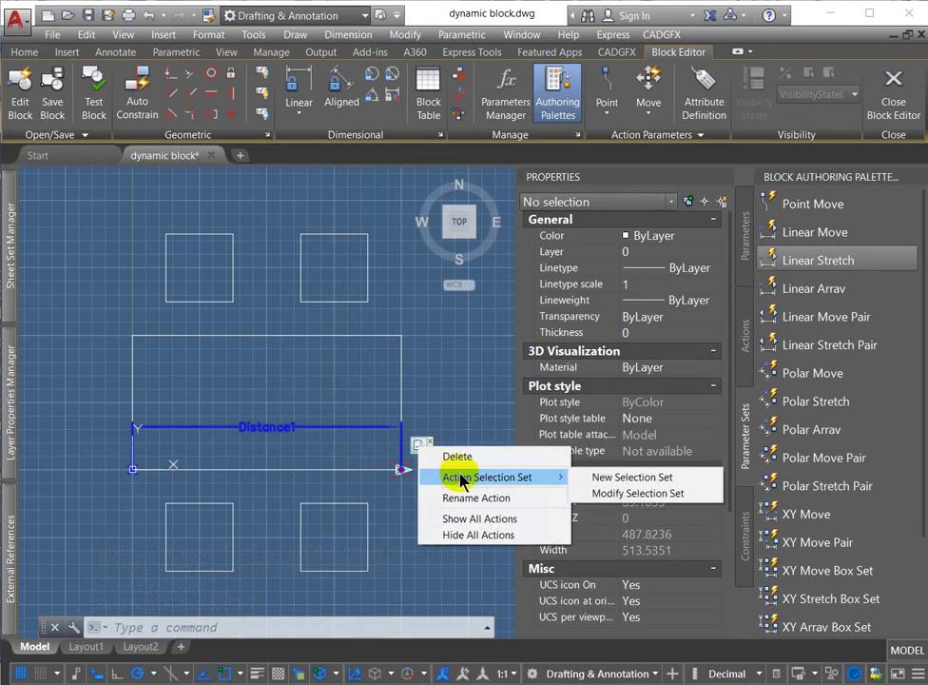
{"action": "left_click", "coordinate": [632, 478]}
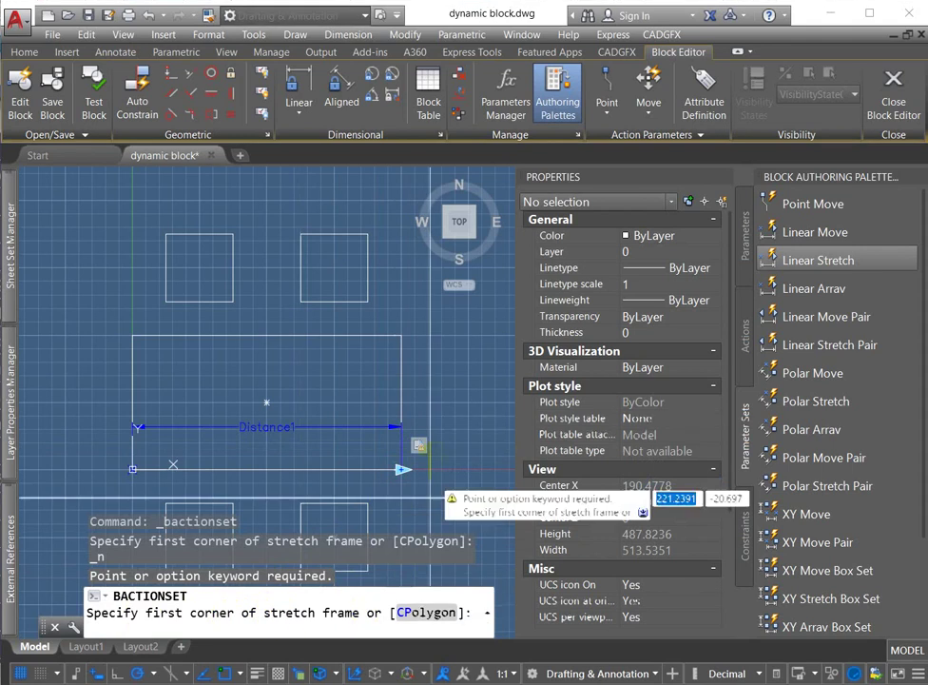
{"action": "left_click", "coordinate": [441, 337]}
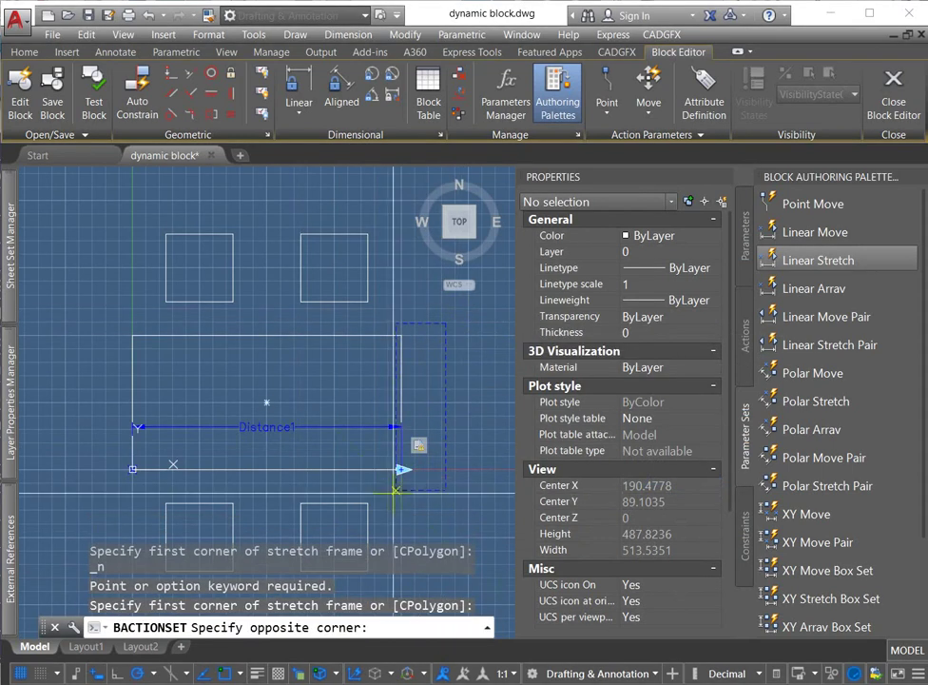
{"action": "left_click", "coordinate": [367, 487]}
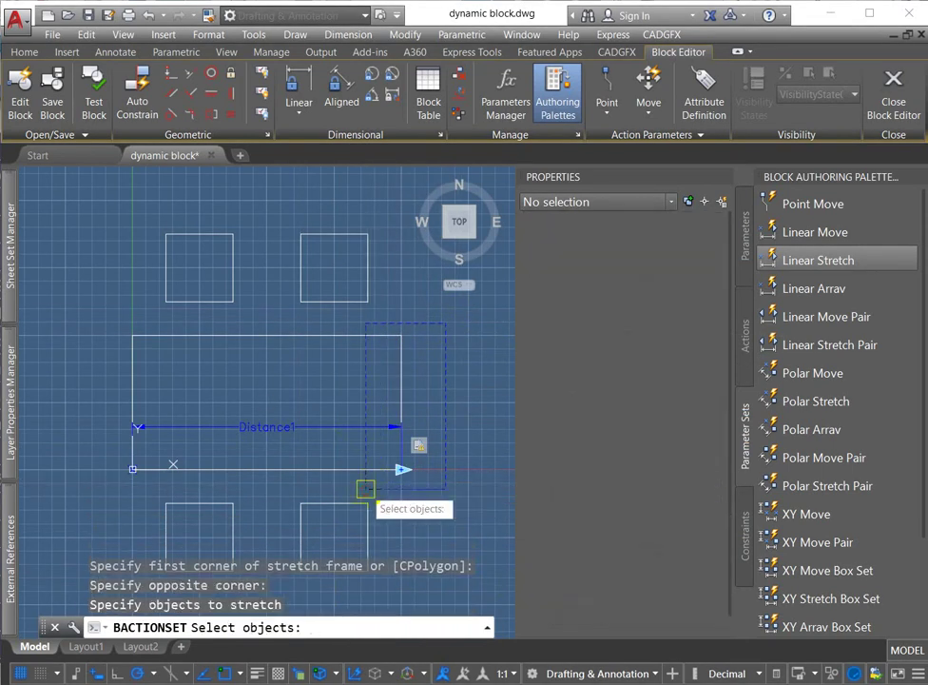
{"action": "left_click", "coordinate": [400, 389]}
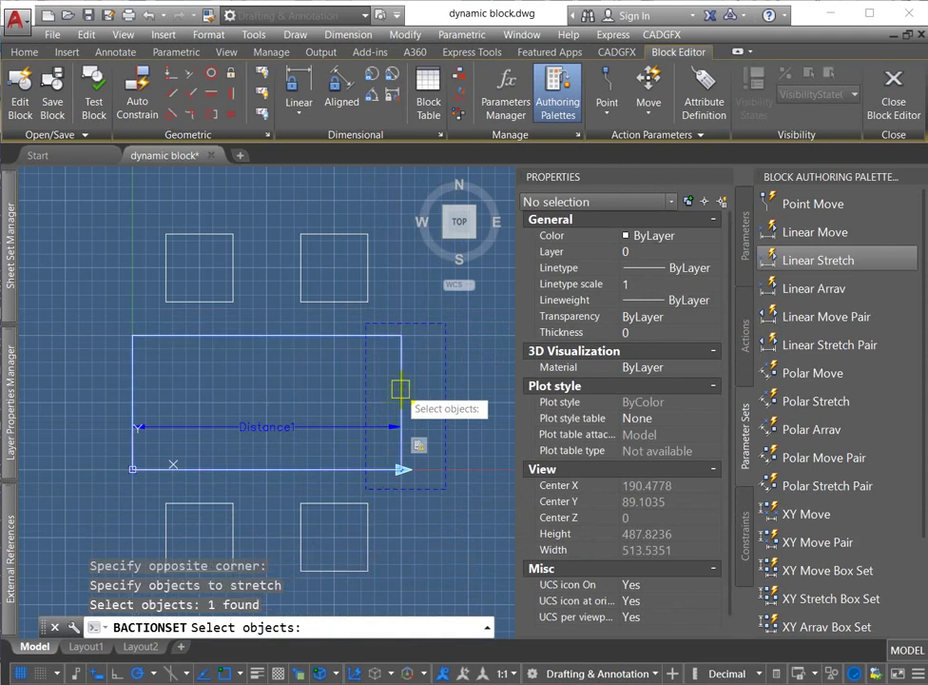
{"action": "key", "text": "Return"}
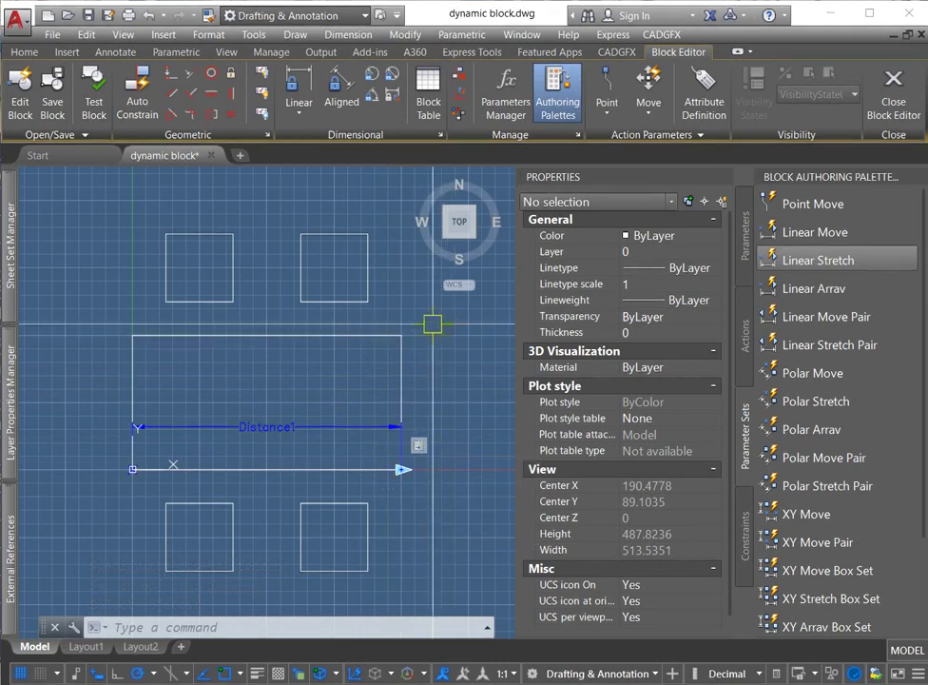
Open the block in a test window and lengthen the table to the right with its stretch grip.
{"action": "left_click", "coordinate": [95, 114]}
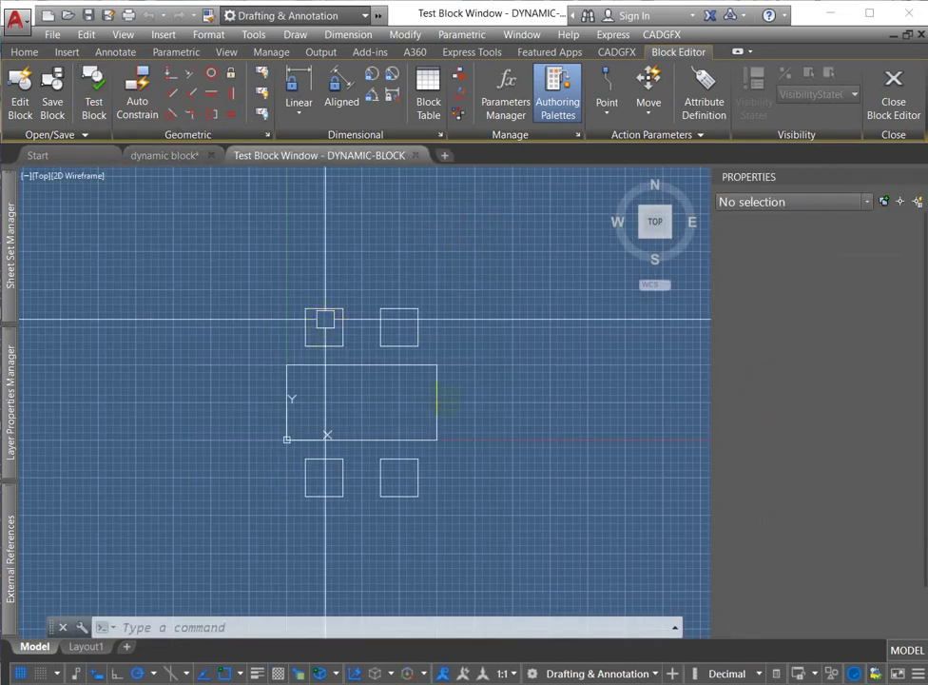
{"action": "left_click", "coordinate": [438, 376]}
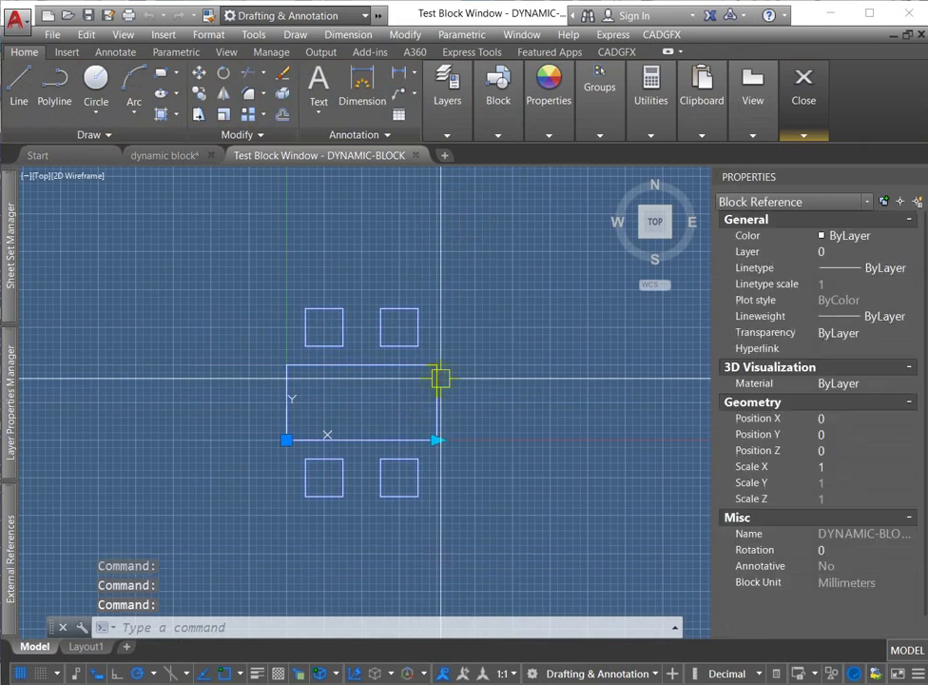
{"action": "left_click", "coordinate": [436, 440]}
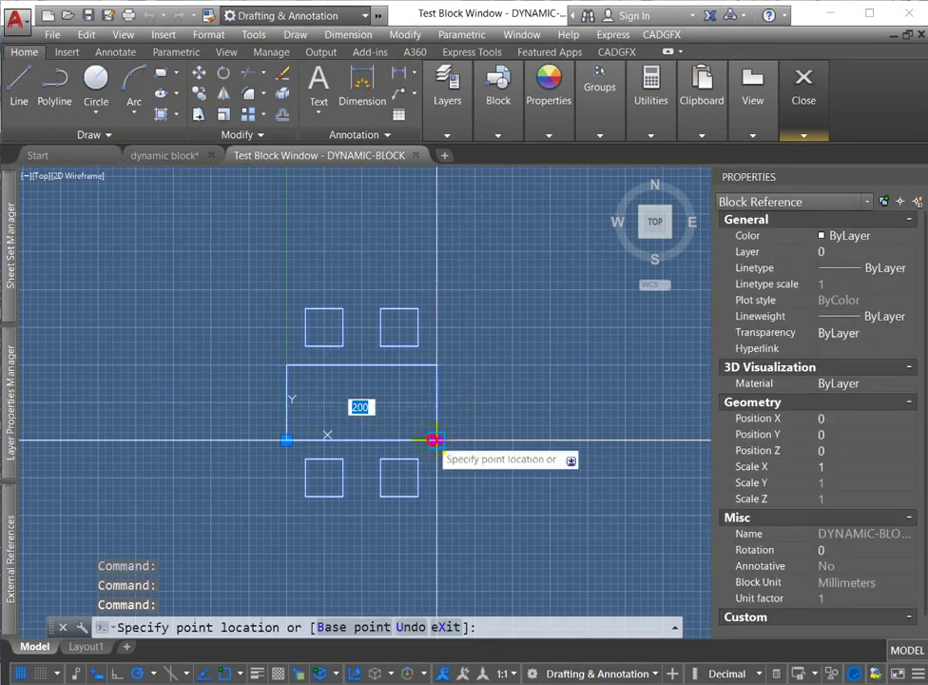
{"action": "left_click", "coordinate": [543, 439]}
{"action": "left_click", "coordinate": [543, 440]}
{"action": "left_click", "coordinate": [631, 440]}
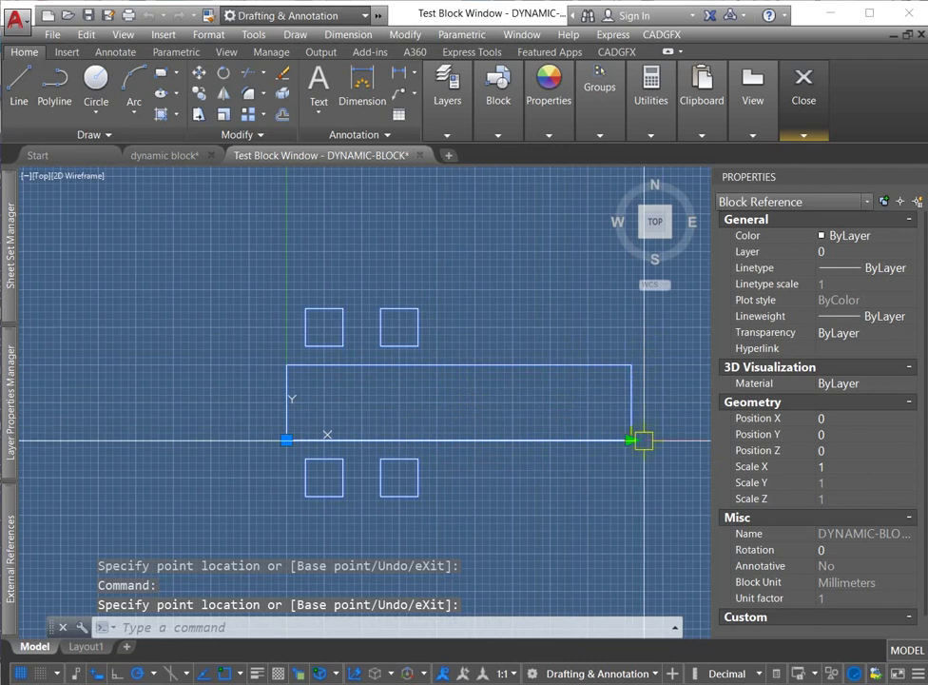
Test shortening and re-lengthening the table with its stretch grip, and close the test block window.
{"action": "left_click", "coordinate": [631, 439]}
{"action": "left_click", "coordinate": [473, 439]}
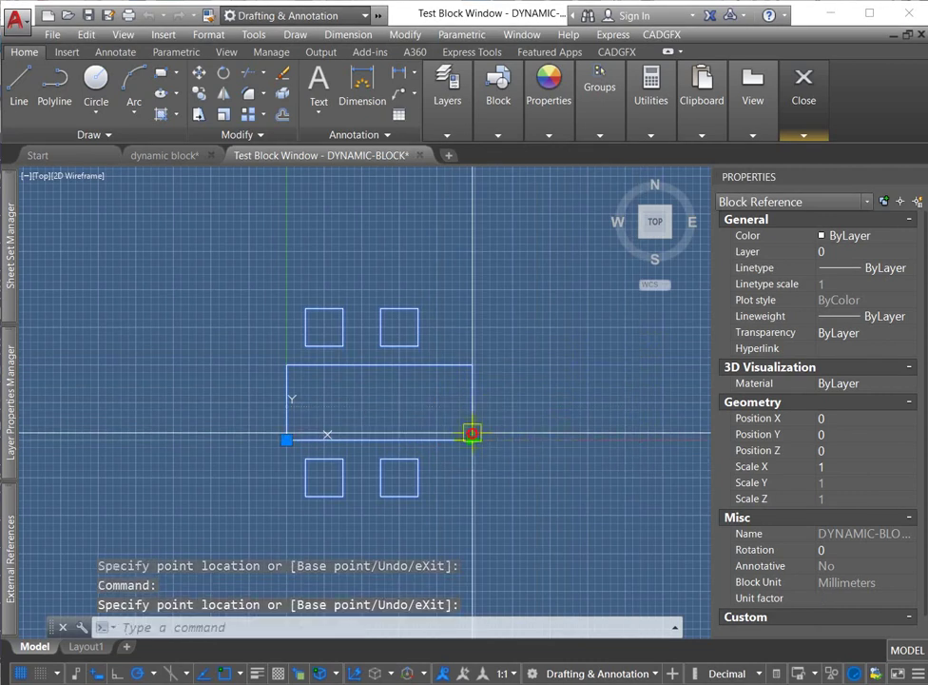
{"action": "left_click", "coordinate": [473, 439]}
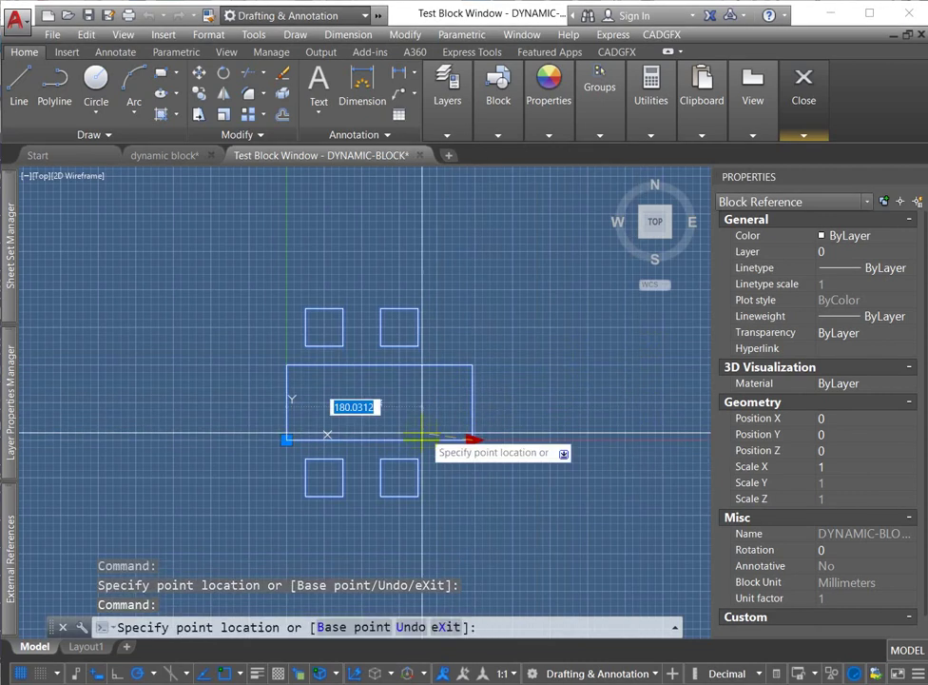
{"action": "left_click", "coordinate": [495, 439]}
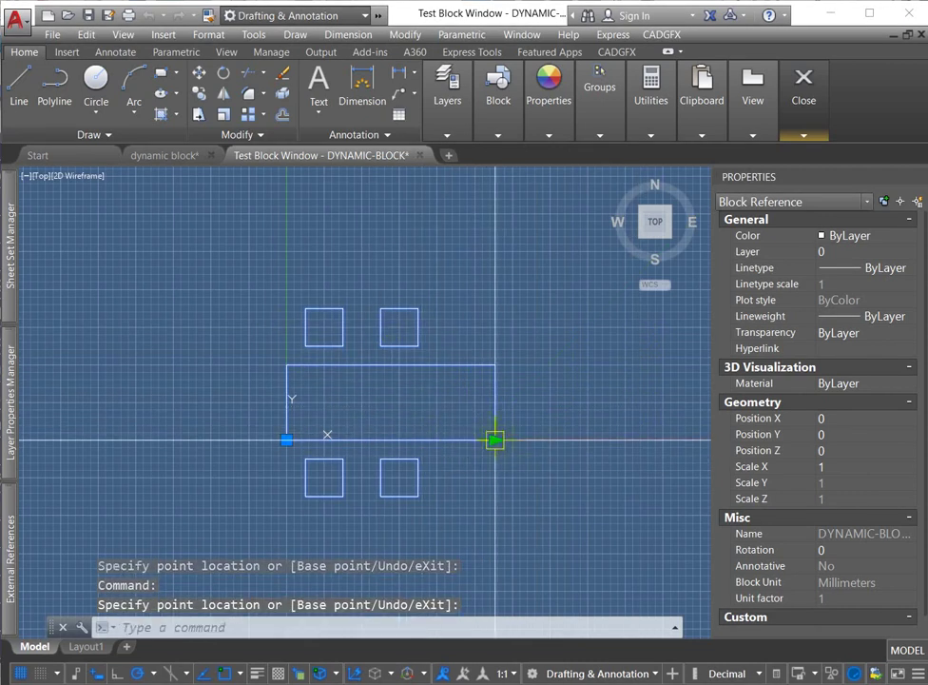
{"action": "left_click", "coordinate": [439, 434]}
{"action": "left_click", "coordinate": [481, 418]}
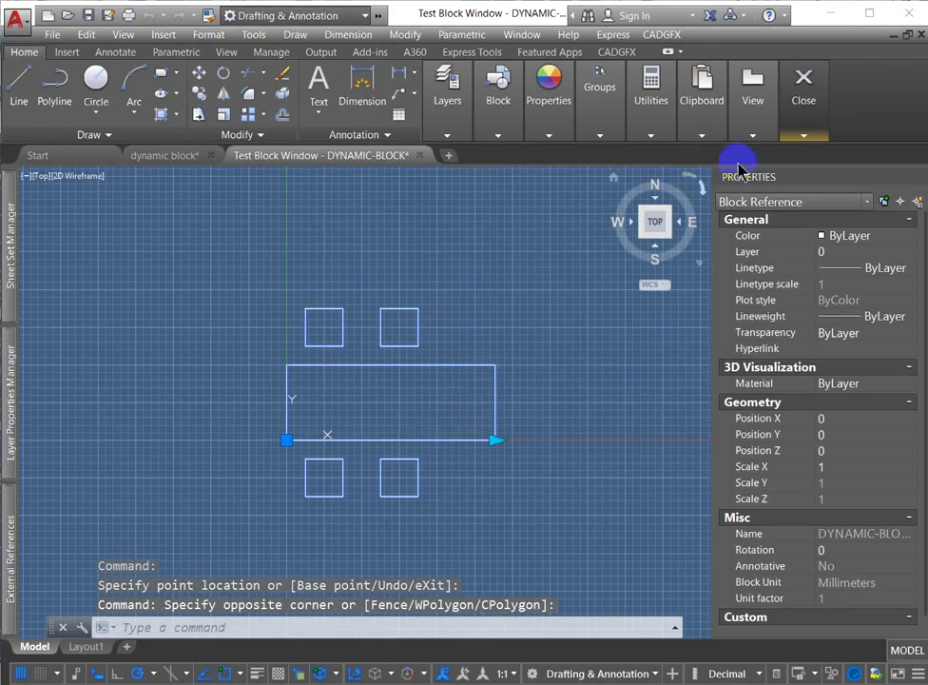
{"action": "left_click", "coordinate": [803, 136]}
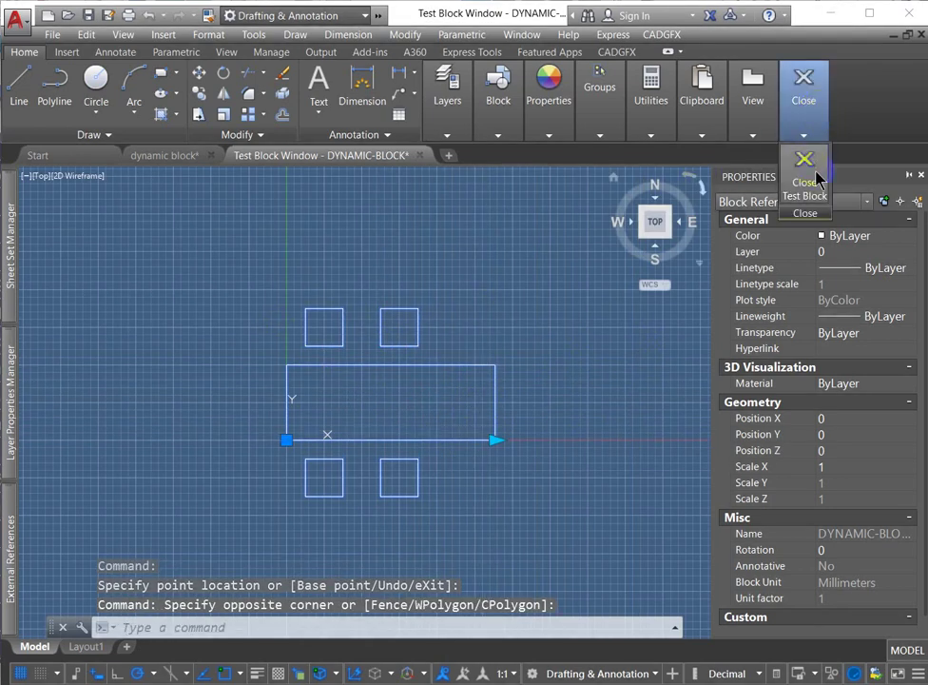
{"action": "left_click", "coordinate": [810, 186]}
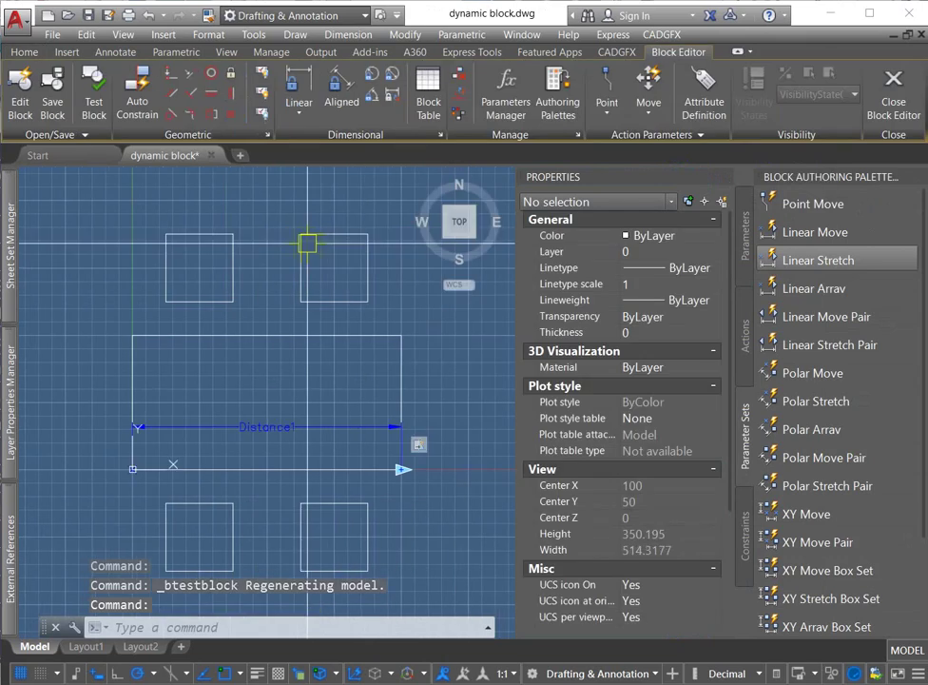
Set Chain Actions to Yes for the table's linear distance parameter.
{"action": "scroll", "coordinate": [338, 366], "scroll_direction": "down", "scroll_amount": 4}
{"action": "scroll", "coordinate": [331, 348], "scroll_direction": "up", "scroll_amount": 4}
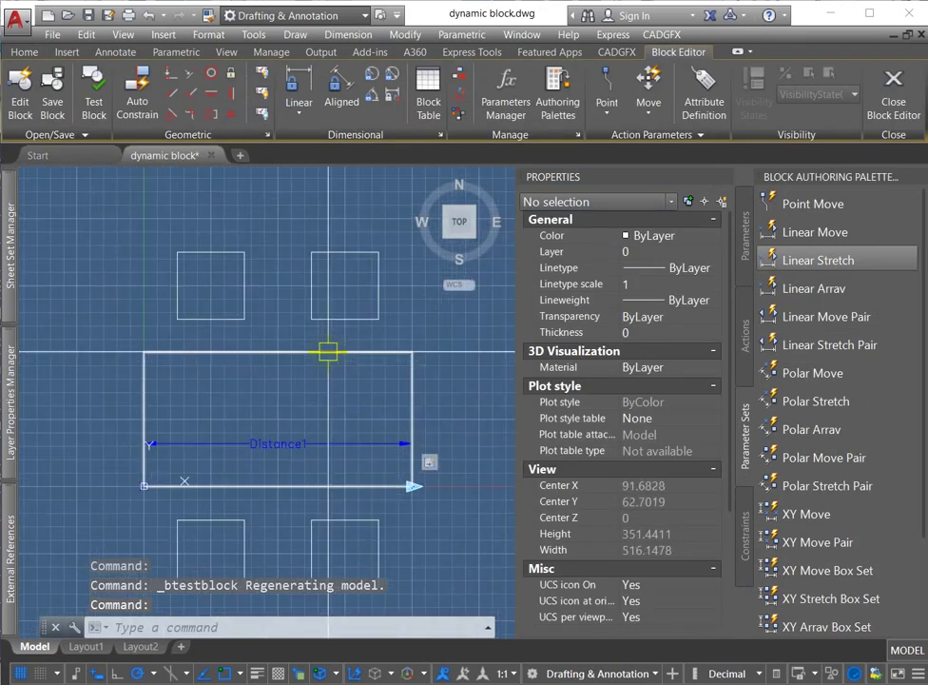
{"action": "mouse_move", "coordinate": [328, 351]}
{"action": "middle_mouse_down"}
{"action": "mouse_move", "coordinate": [305, 294]}
{"action": "mouse_move", "coordinate": [263, 328]}
{"action": "middle_mouse_up"}
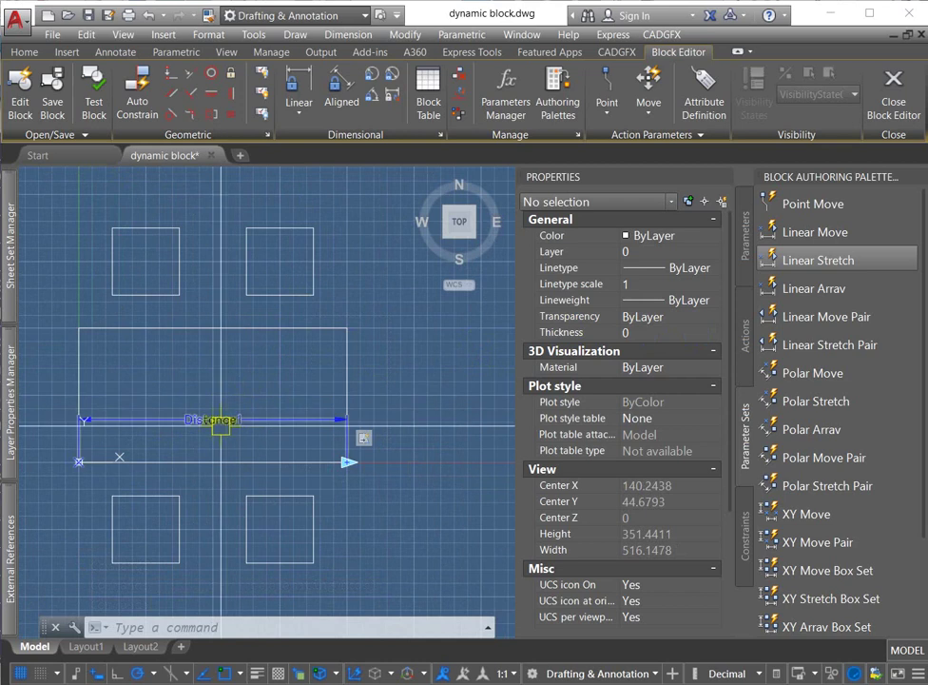
{"action": "left_click", "coordinate": [225, 421]}
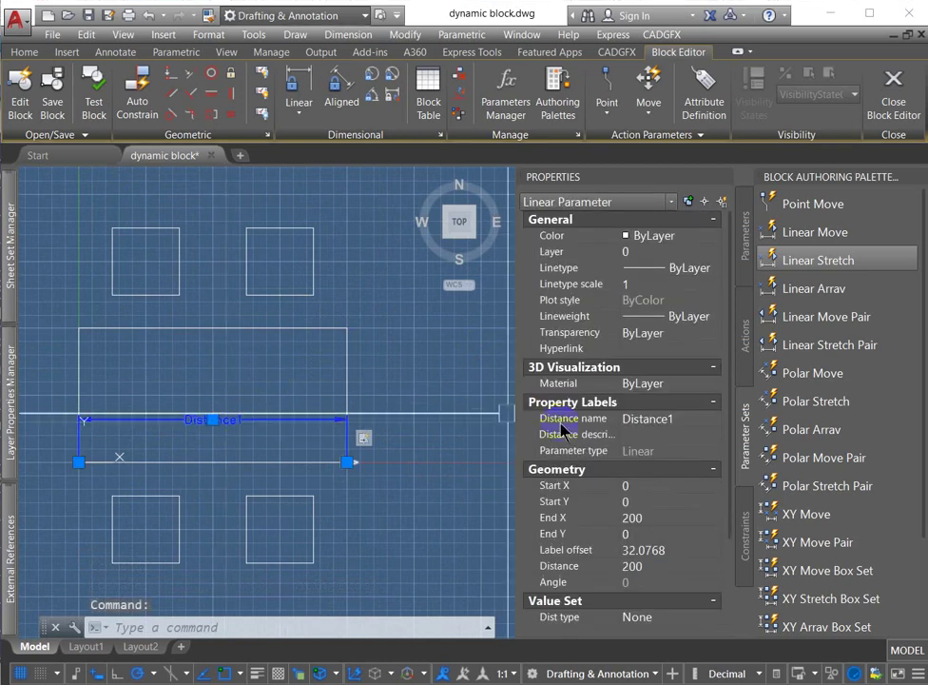
{"action": "left_click_drag", "start_coordinate": [729, 445], "coordinate": [735, 587]}
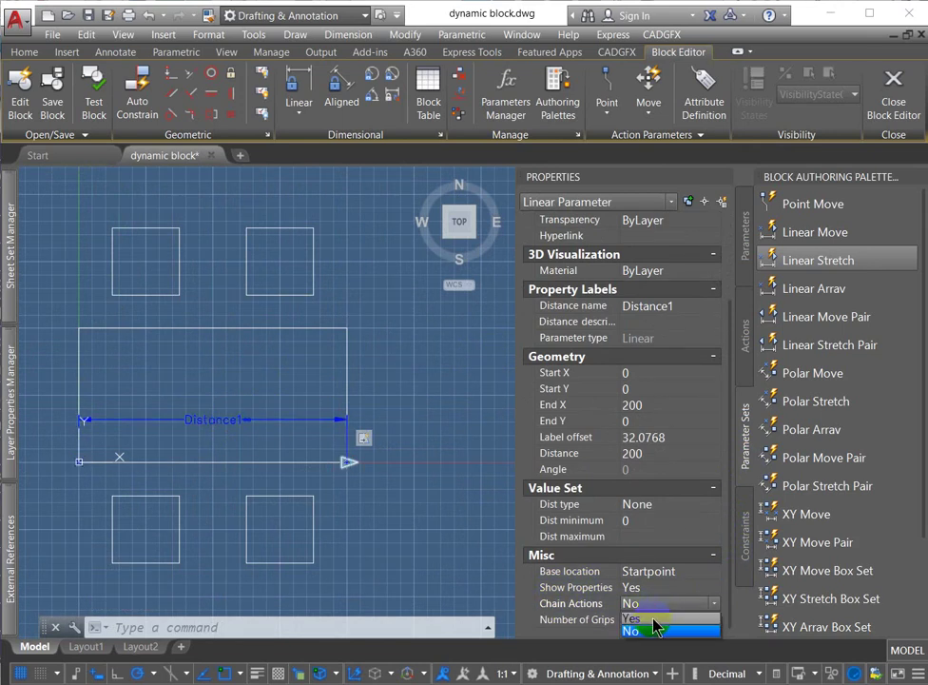
{"action": "left_click", "coordinate": [652, 620]}
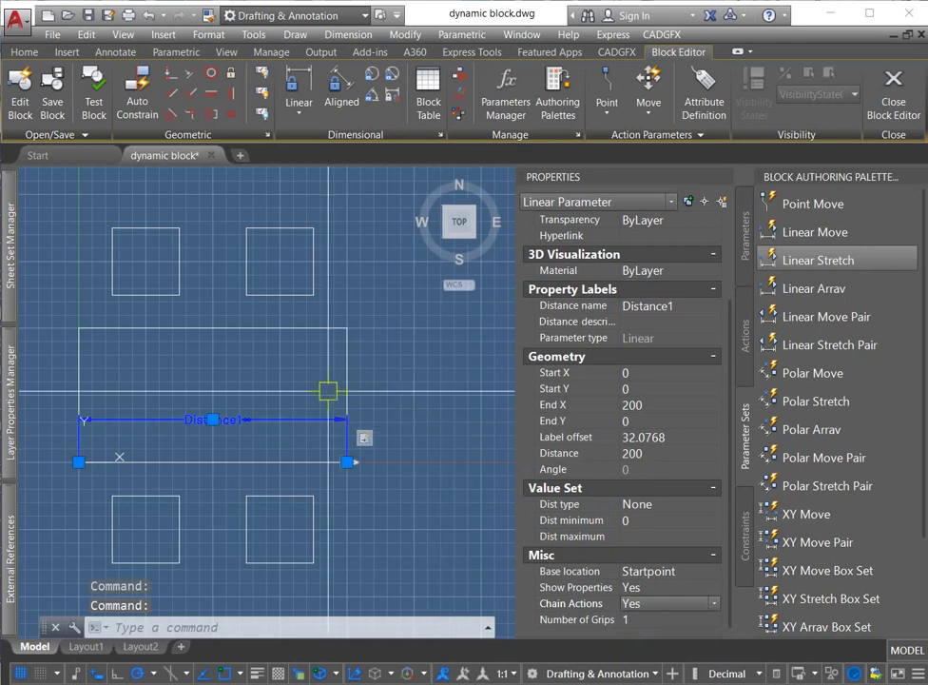
{"action": "key", "text": "Escape"}
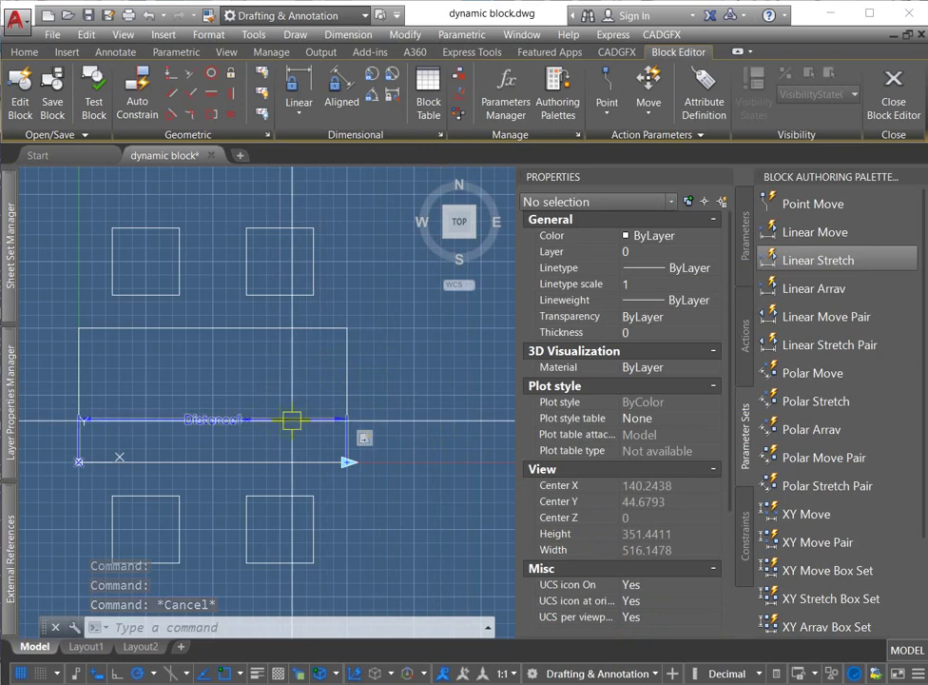
Add an Array action to the linear parameter for the two right-hand chairs, taking the column distance from left chair center to right chair center.
{"action": "left_click", "coordinate": [743, 326]}
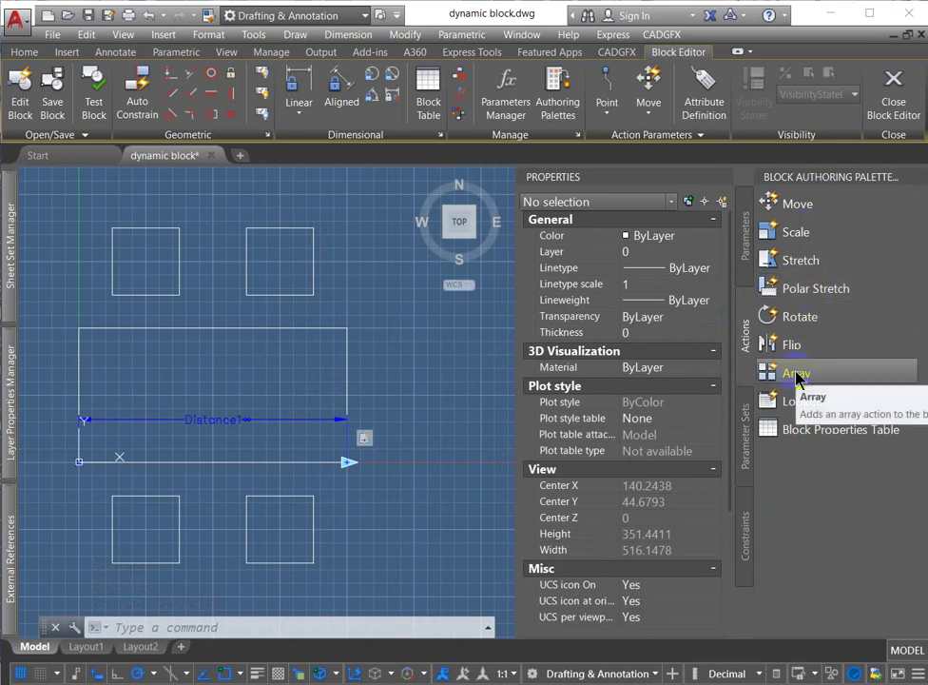
{"action": "left_click", "coordinate": [795, 375]}
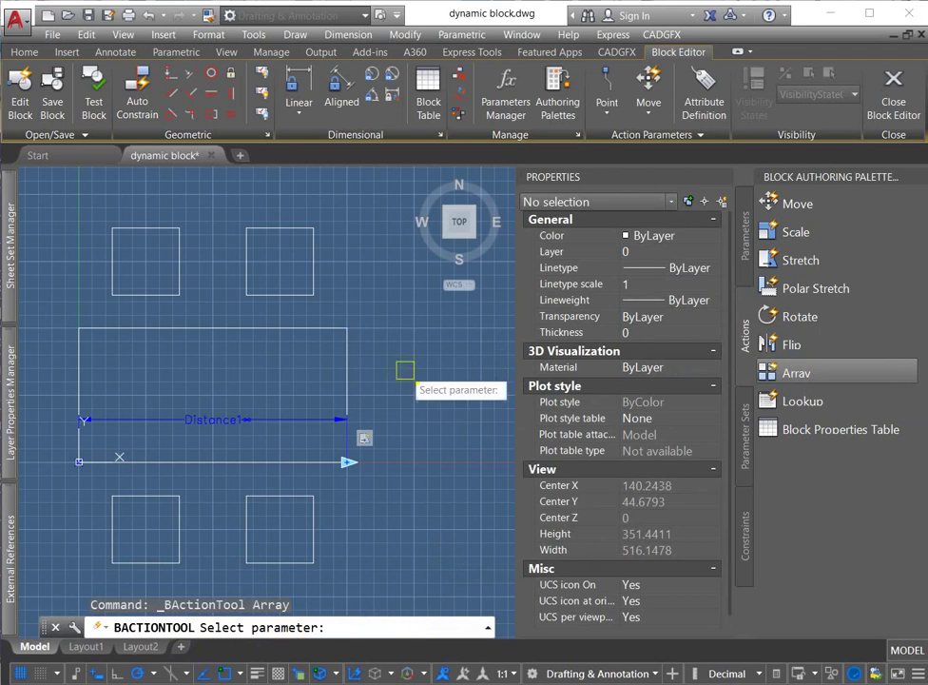
{"action": "left_click", "coordinate": [296, 421]}
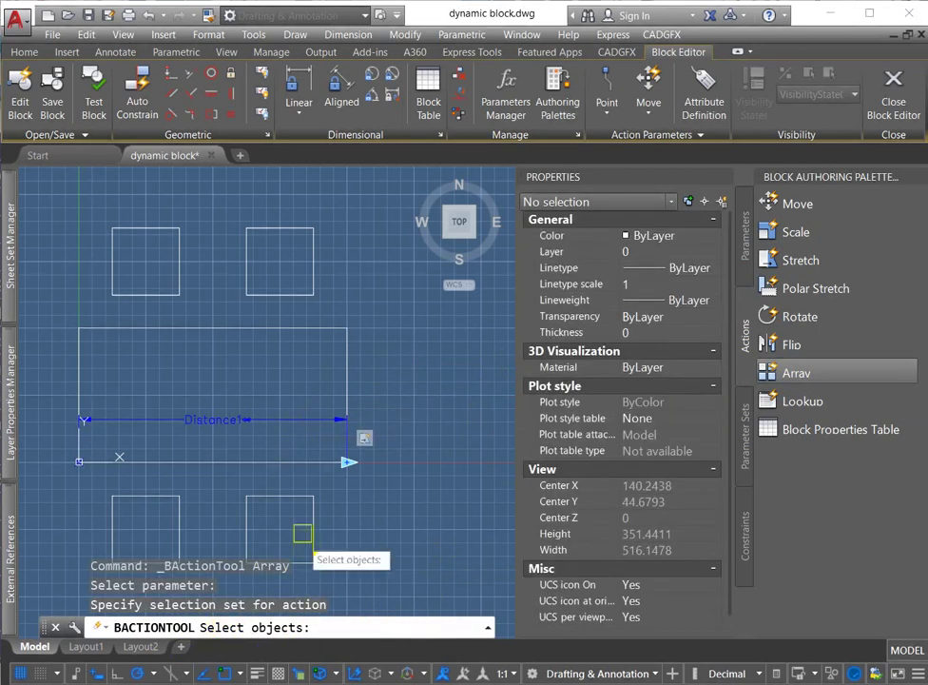
{"action": "left_click", "coordinate": [314, 506]}
{"action": "left_click", "coordinate": [314, 298]}
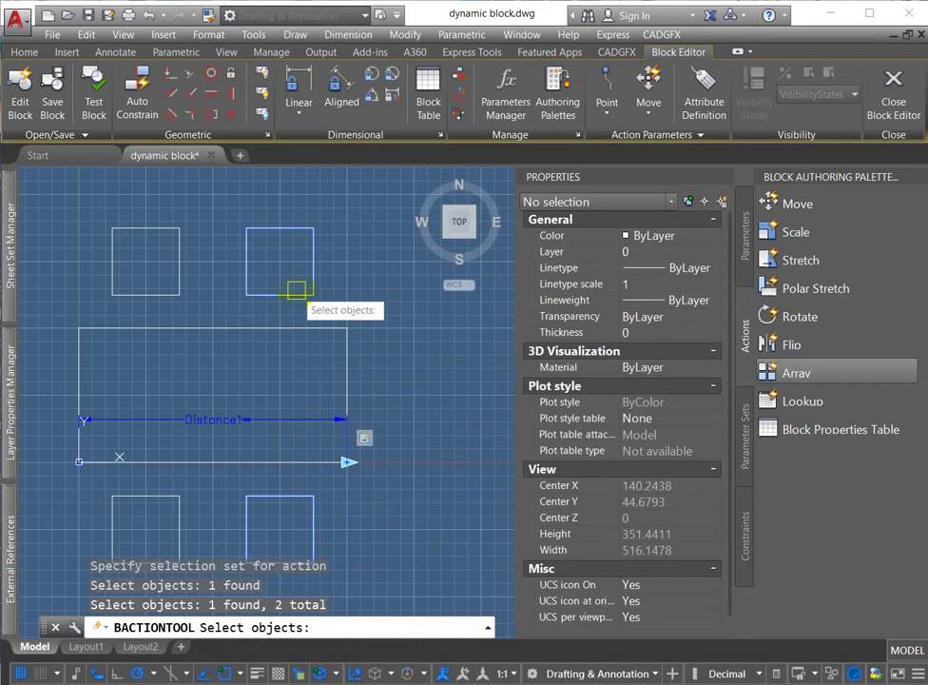
{"action": "key", "text": "Return"}
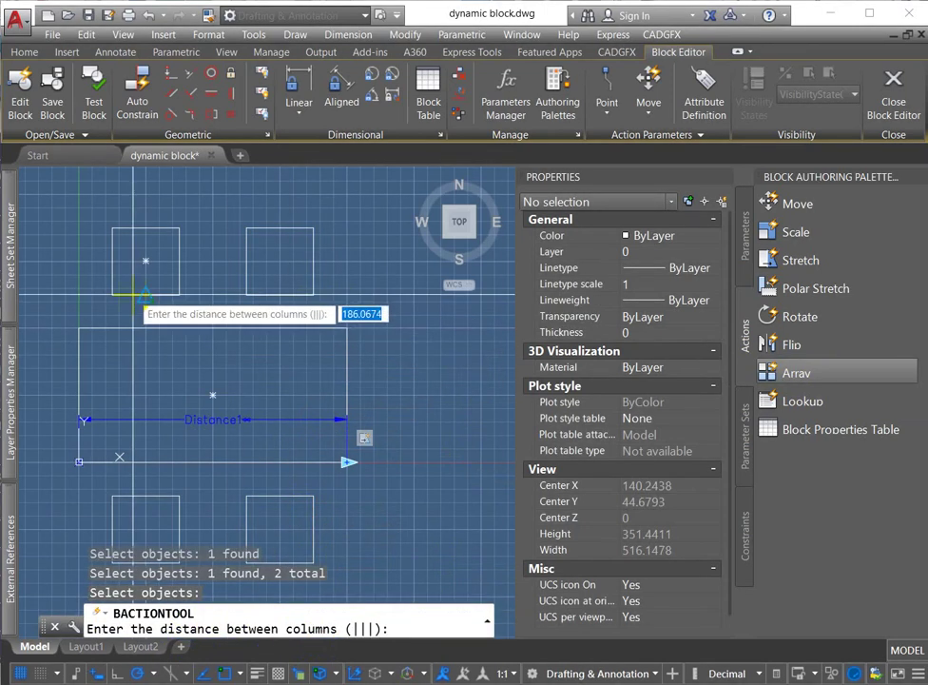
{"action": "left_click", "coordinate": [148, 260]}
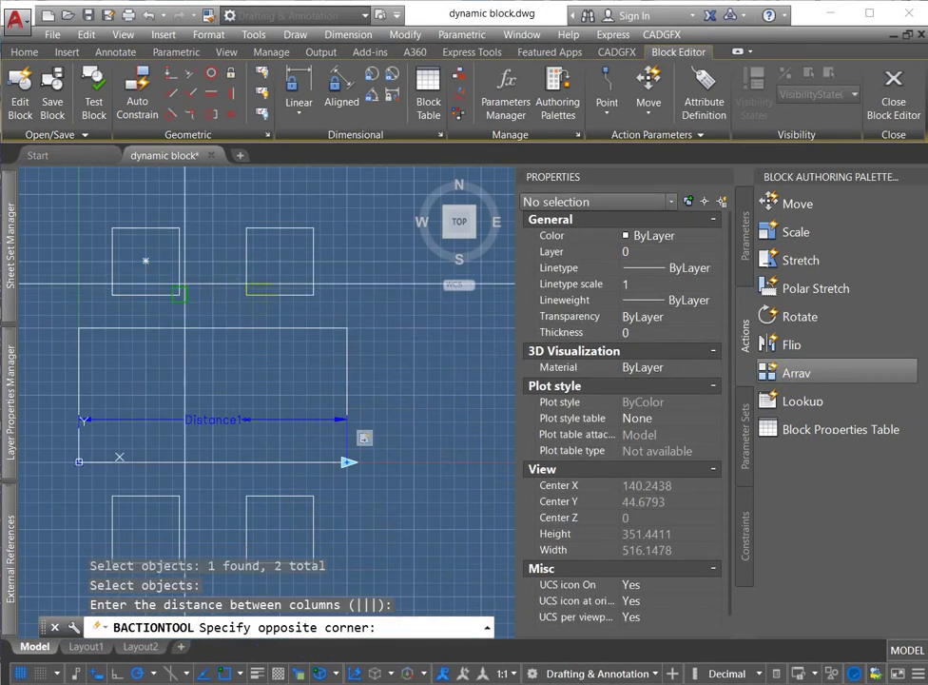
{"action": "left_click", "coordinate": [280, 260]}
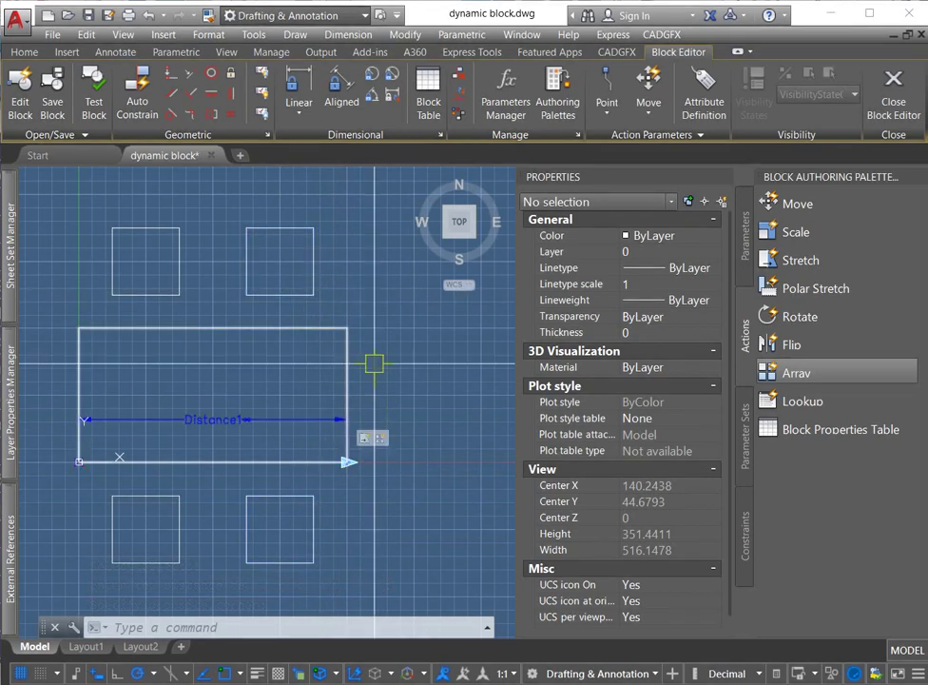
Open the block in a test window and stretch the table to a length of about 890 with its grip.
{"action": "scroll", "coordinate": [370, 330], "scroll_direction": "down", "scroll_amount": 2}
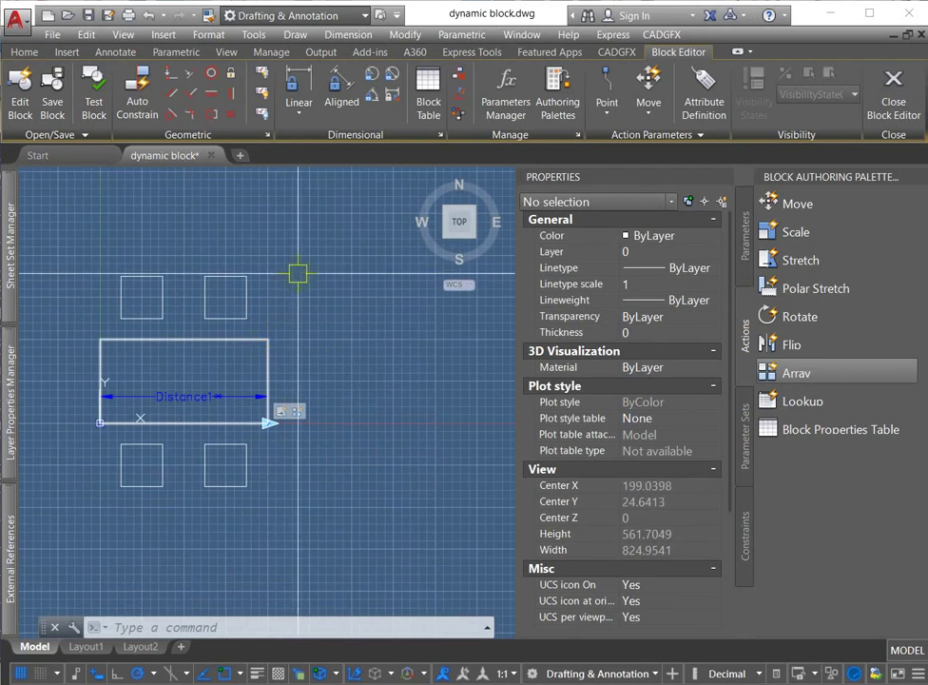
{"action": "left_click", "coordinate": [93, 105]}
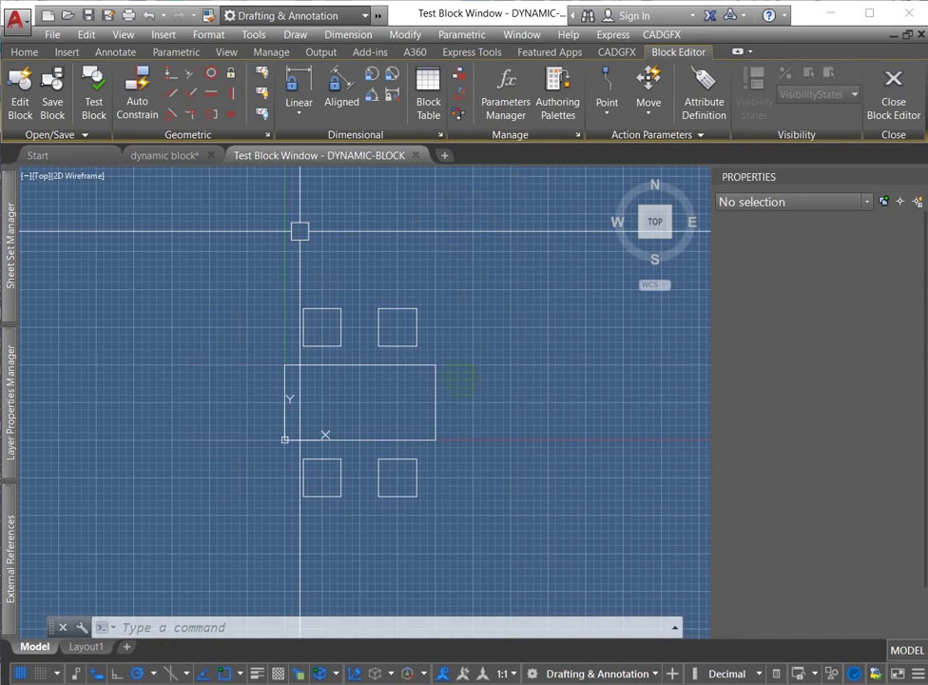
{"action": "left_click", "coordinate": [434, 373]}
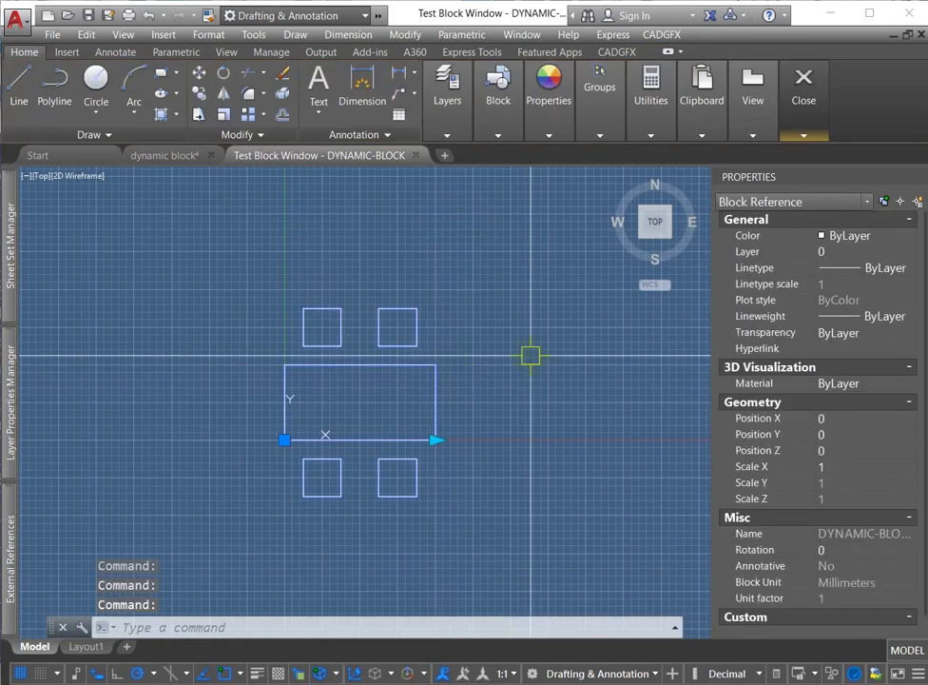
{"action": "middle_click_drag", "start_coordinate": [456, 356], "coordinate": [295, 325]}
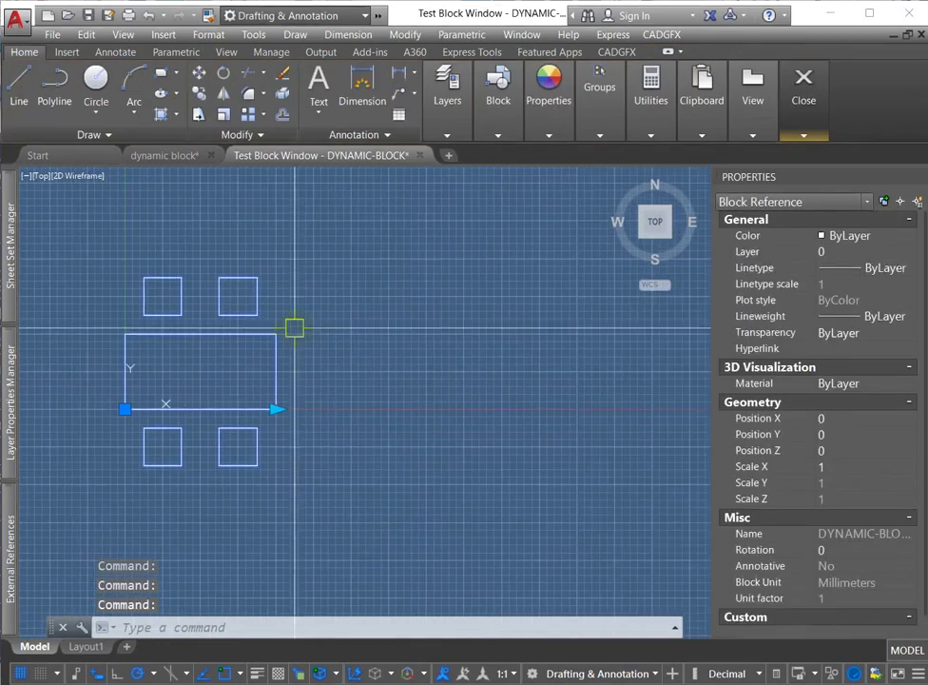
{"action": "left_click", "coordinate": [276, 409]}
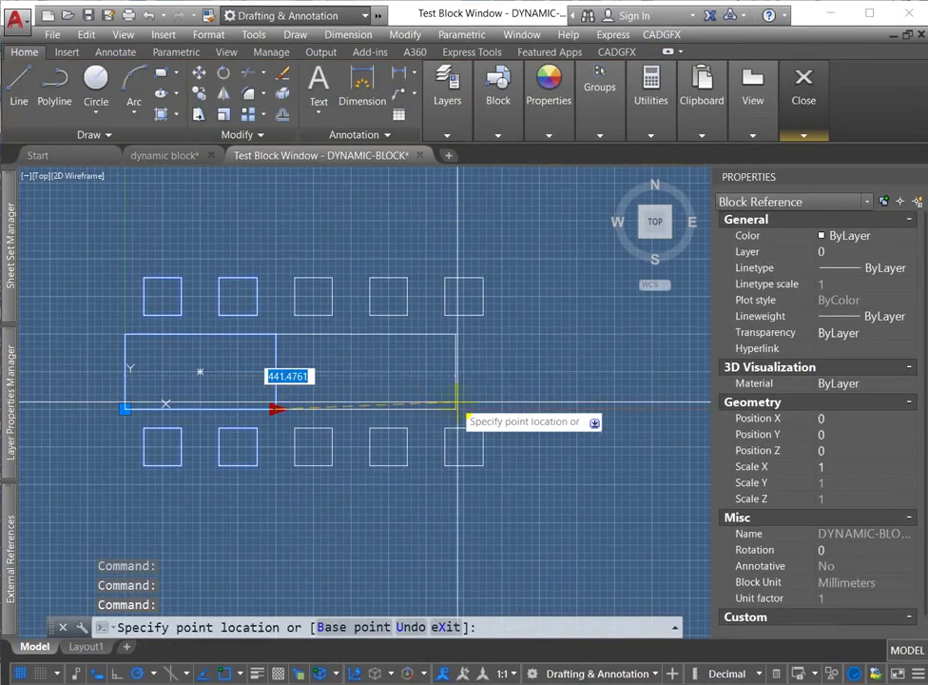
{"action": "scroll", "coordinate": [601, 390], "scroll_direction": "down", "scroll_amount": 2}
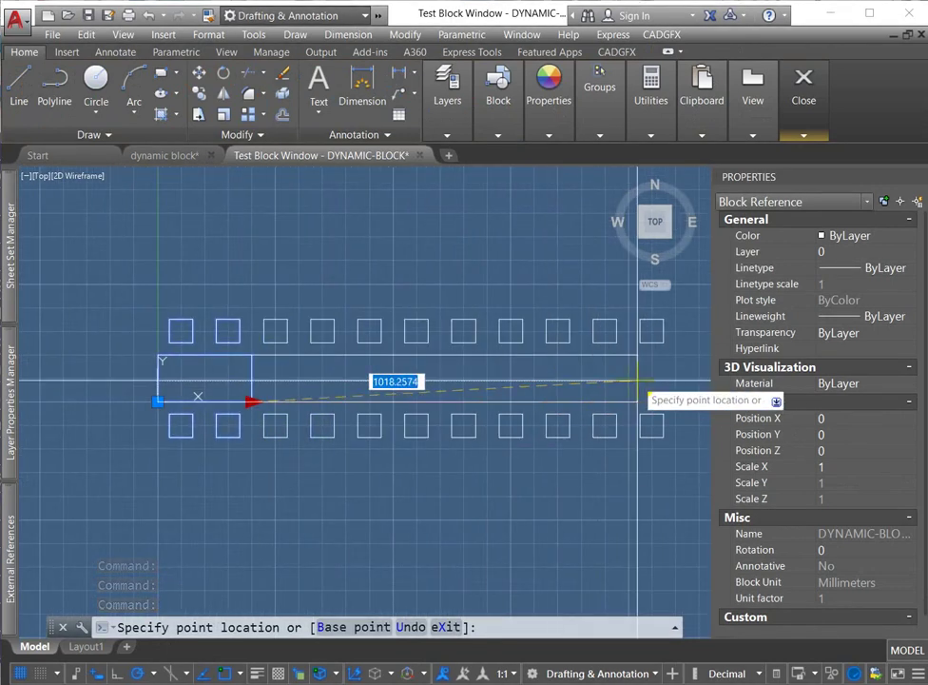
{"action": "left_click", "coordinate": [577, 385]}
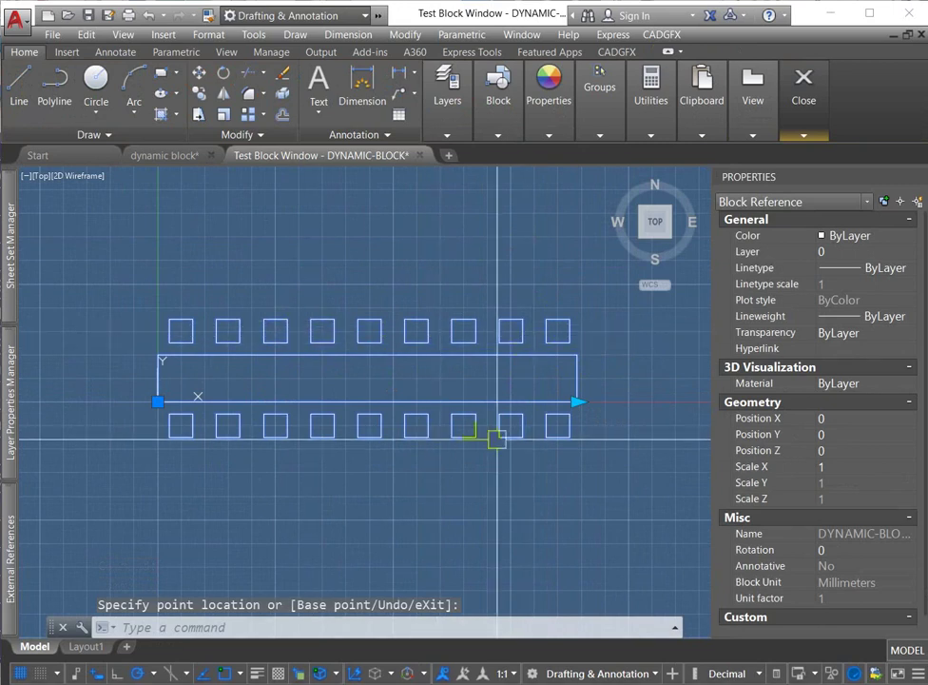
Test the chair array by lengthening and shortening the table again with its stretch grip, and close the test block window.
{"action": "left_click", "coordinate": [577, 402]}
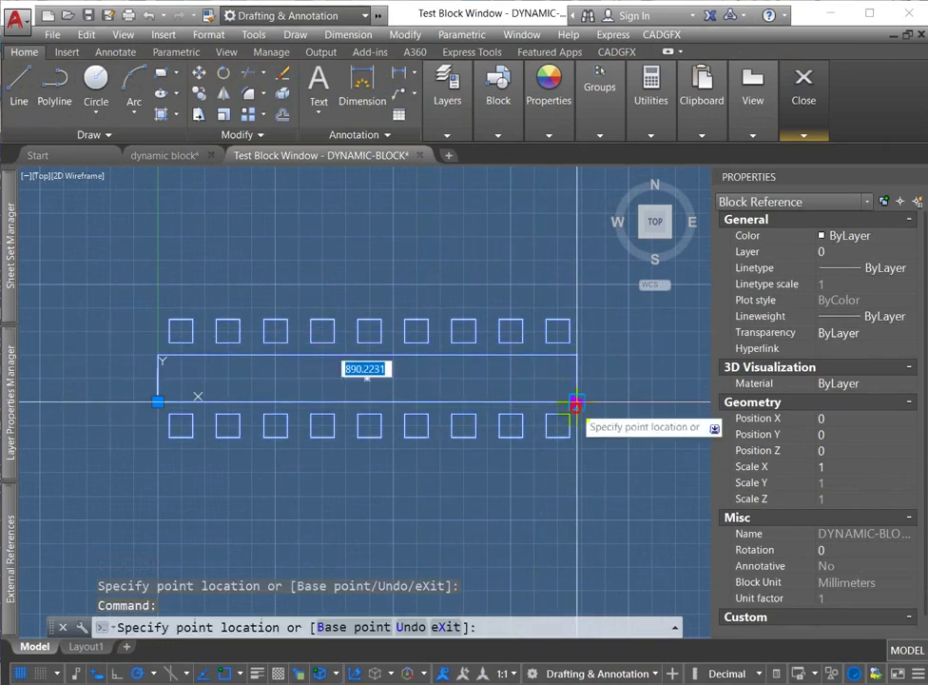
{"action": "left_click", "coordinate": [654, 402]}
{"action": "left_click", "coordinate": [653, 400]}
{"action": "left_click", "coordinate": [424, 396]}
{"action": "left_click", "coordinate": [424, 396]}
{"action": "left_click", "coordinate": [583, 401]}
{"action": "key", "text": "Escape"}
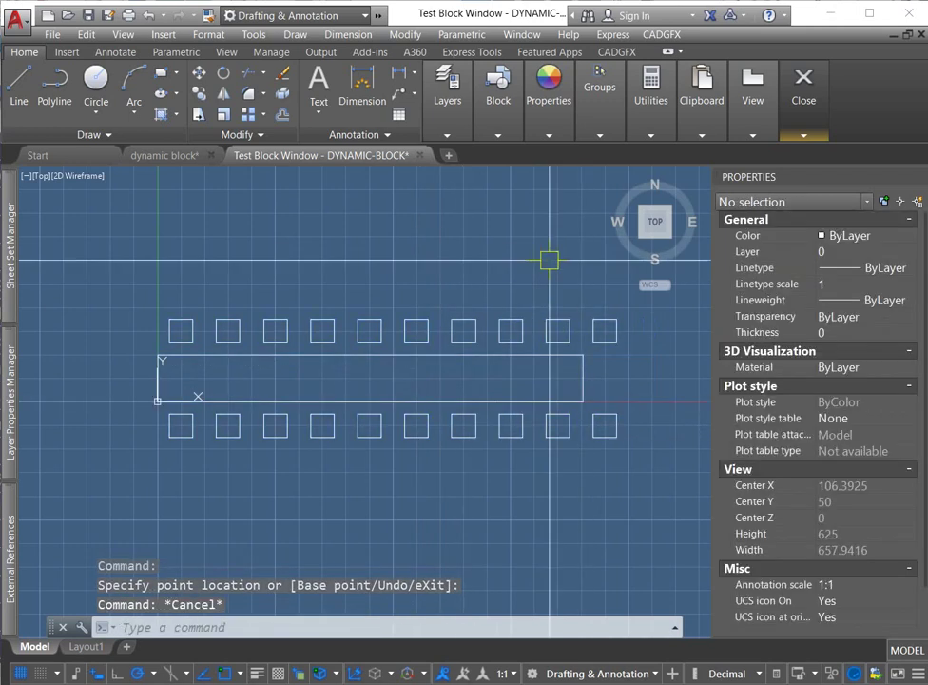
{"action": "left_click", "coordinate": [805, 104]}
{"action": "left_click", "coordinate": [813, 171]}
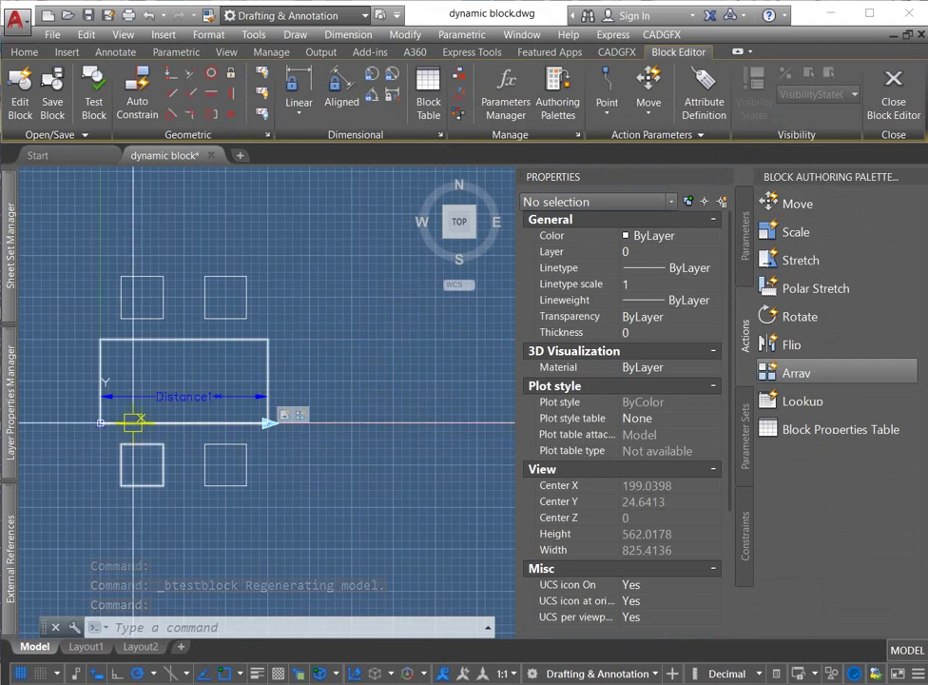
Draw a circle with a radius of about 16.6 centered on the midpoint of the table's left edge.
{"action": "scroll", "coordinate": [128, 415], "scroll_direction": "up", "scroll_amount": 5}
{"action": "scroll", "coordinate": [118, 390], "scroll_direction": "down", "scroll_amount": 2}
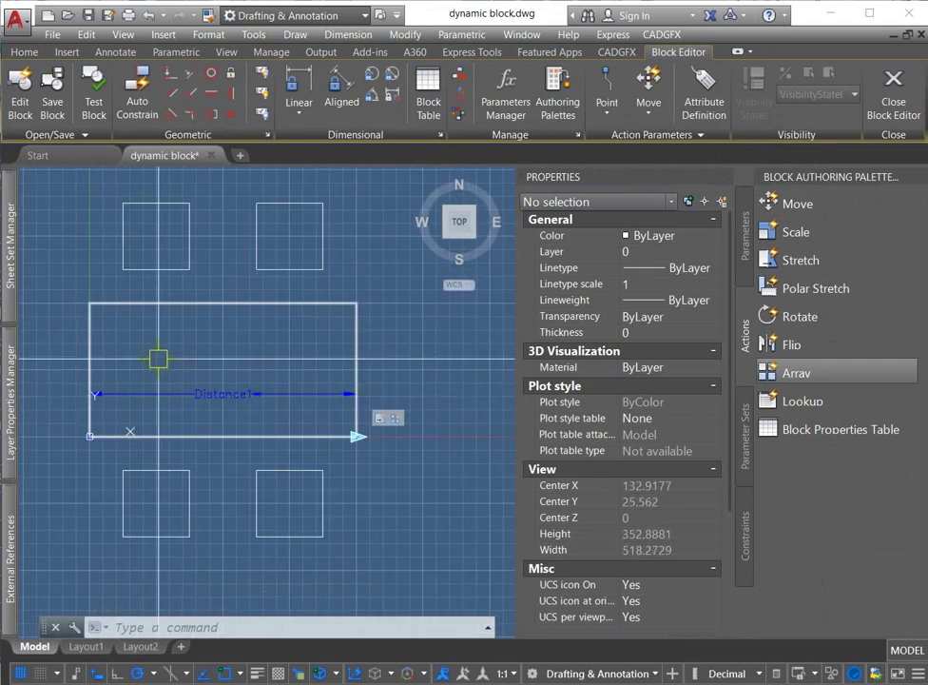
{"action": "type", "text": "c"}
{"action": "key", "text": "Return"}
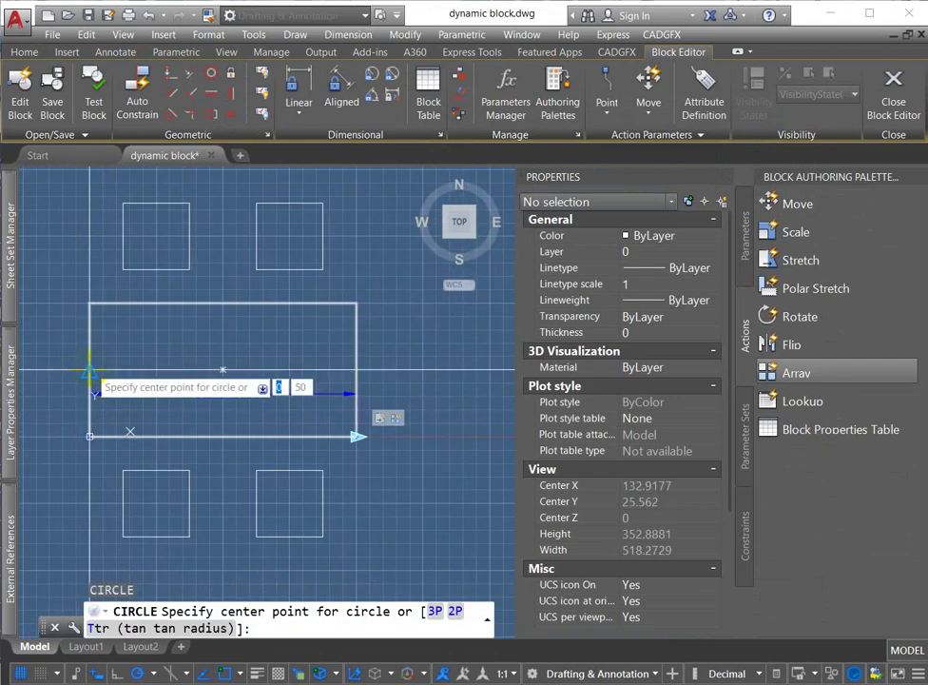
{"action": "left_click", "coordinate": [90, 370]}
{"action": "left_click", "coordinate": [110, 363]}
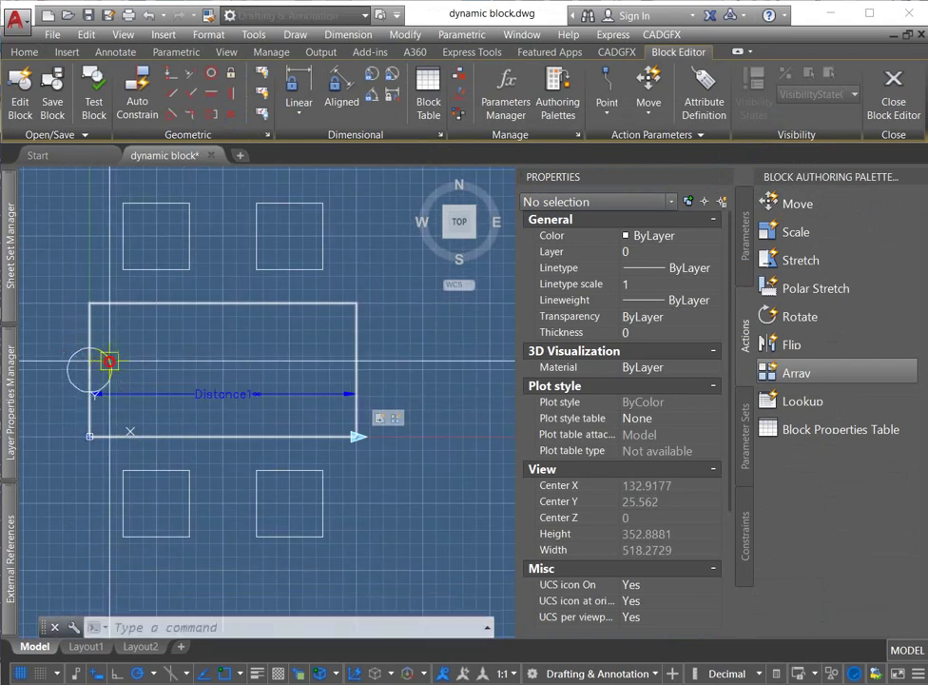
Move the circle about 50 units horizontally from the table's left edge to inside the table, aligned with the left chairs.
{"action": "left_click", "coordinate": [106, 354]}
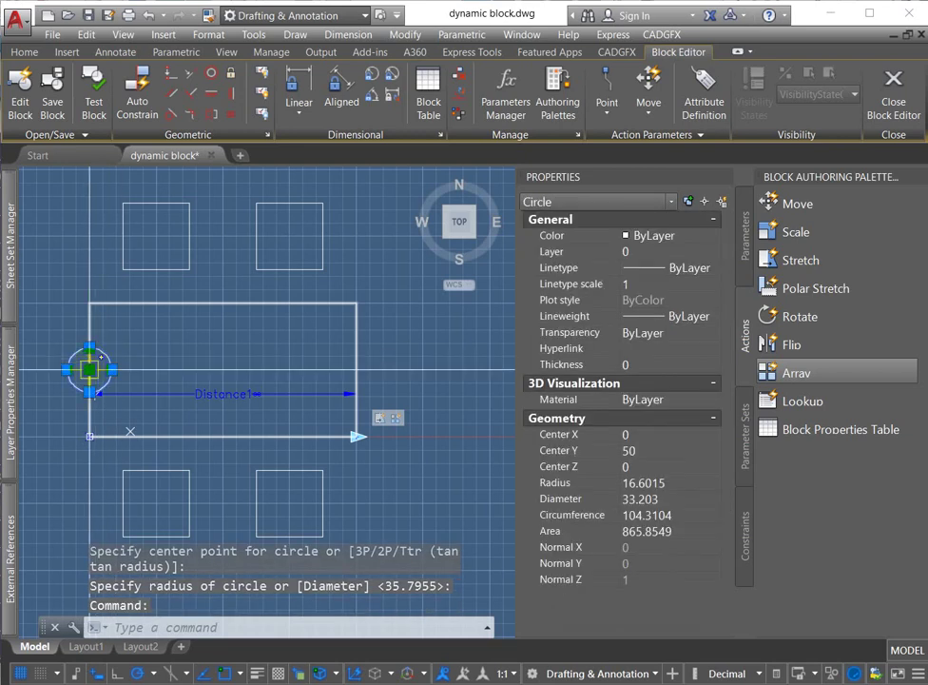
{"action": "left_click", "coordinate": [90, 369]}
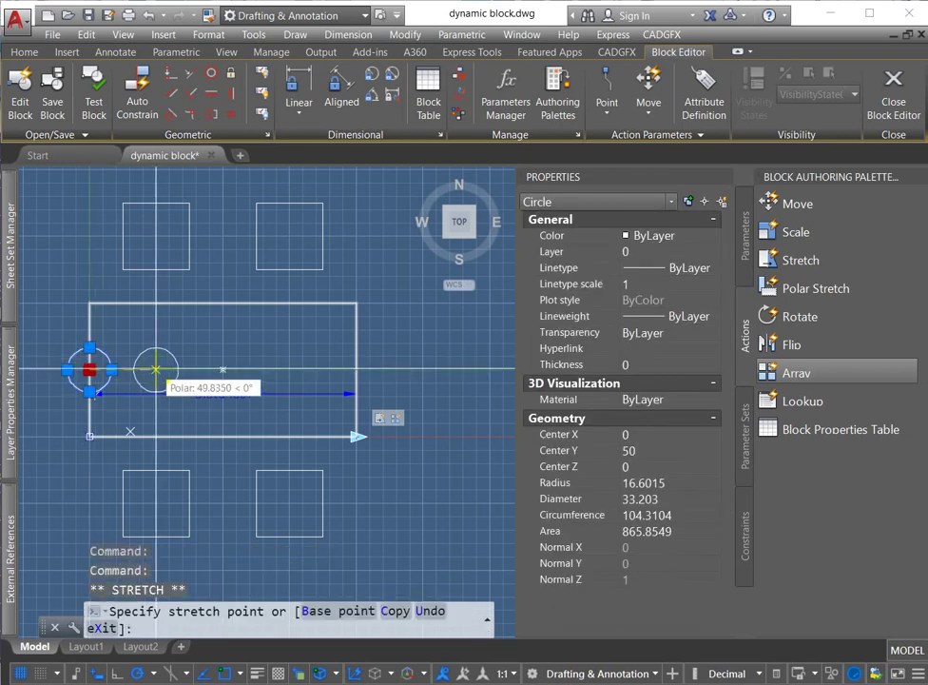
{"action": "left_click", "coordinate": [156, 369]}
{"action": "key", "text": "Escape"}
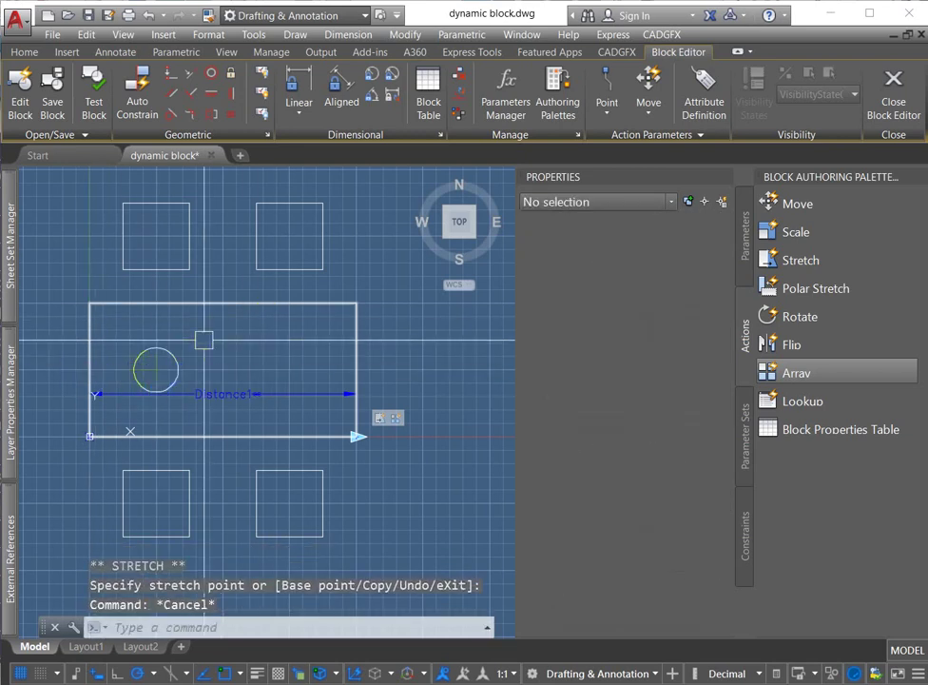
Shrink the circle inside the table to a radius of about 7, keeping its center.
{"action": "scroll", "coordinate": [141, 369], "scroll_direction": "up", "scroll_amount": 4}
{"action": "left_click", "coordinate": [238, 332]}
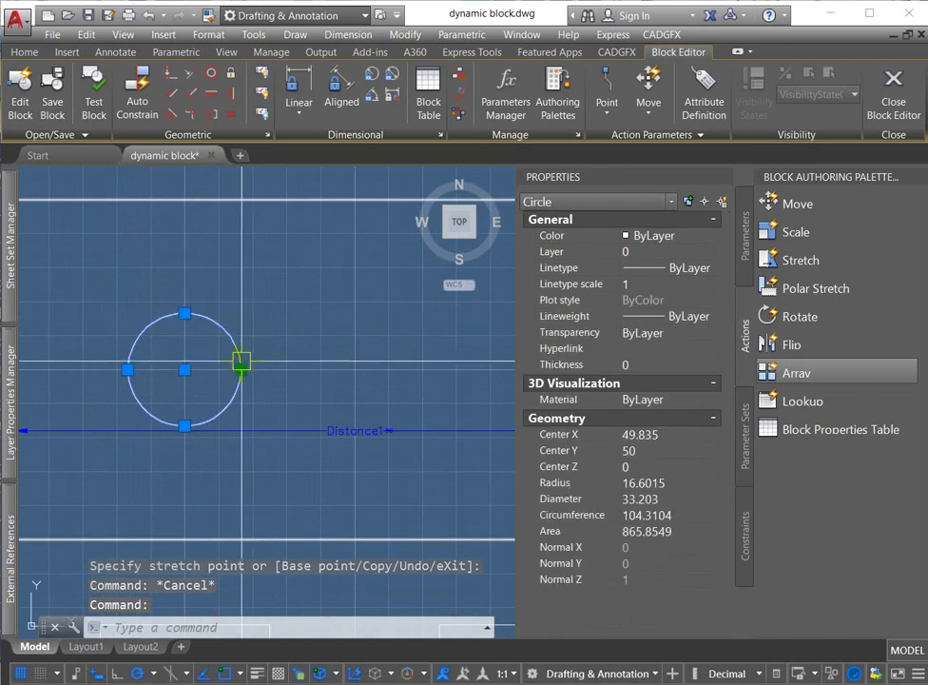
{"action": "left_click", "coordinate": [240, 369]}
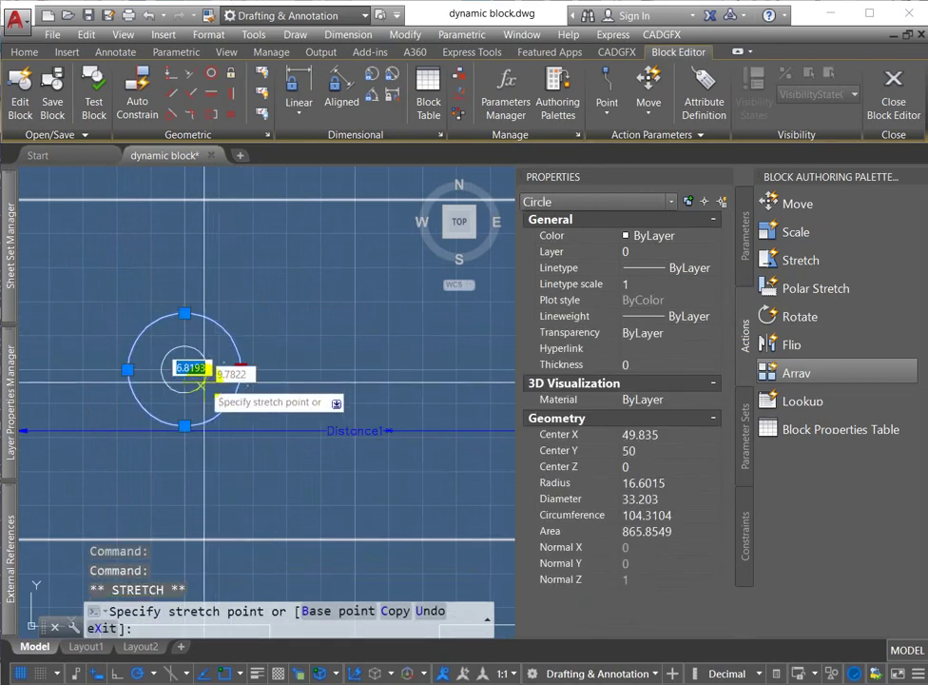
{"action": "scroll", "coordinate": [234, 315], "scroll_direction": "down", "scroll_amount": 4}
{"action": "key", "text": "Escape"}
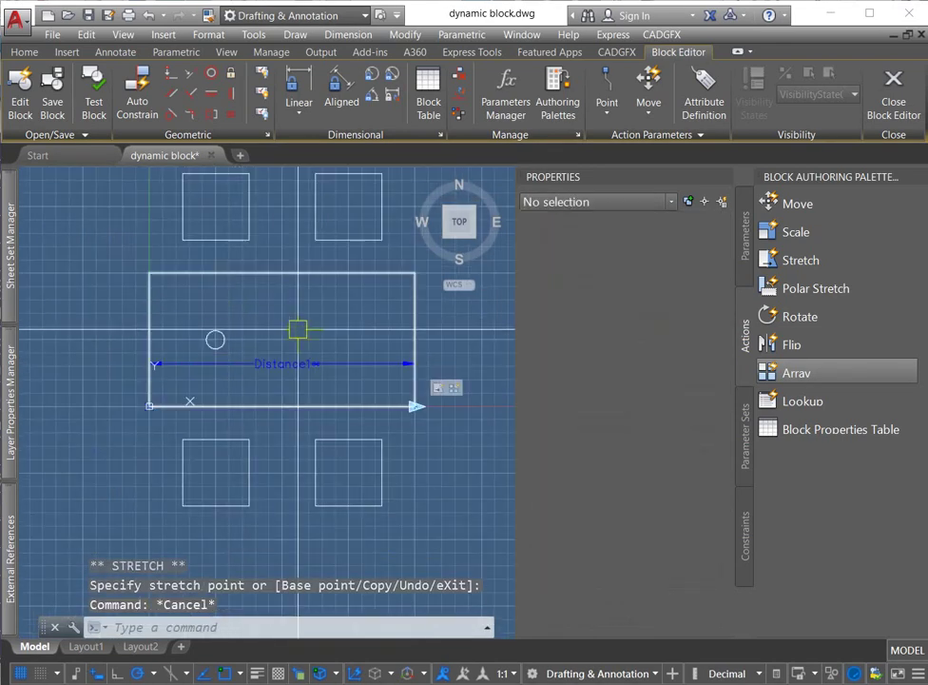
Relocate the start point of the table's linear parameter from the lower-left corner to the center of the circle.
{"action": "middle_click_drag", "start_coordinate": [304, 335], "coordinate": [200, 423]}
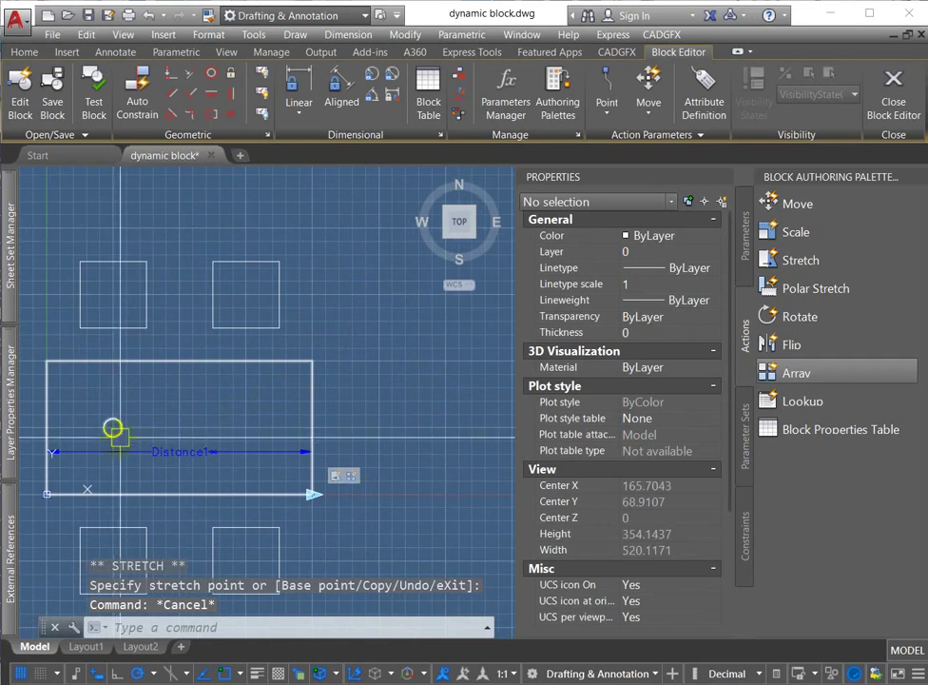
{"action": "left_click", "coordinate": [772, 232]}
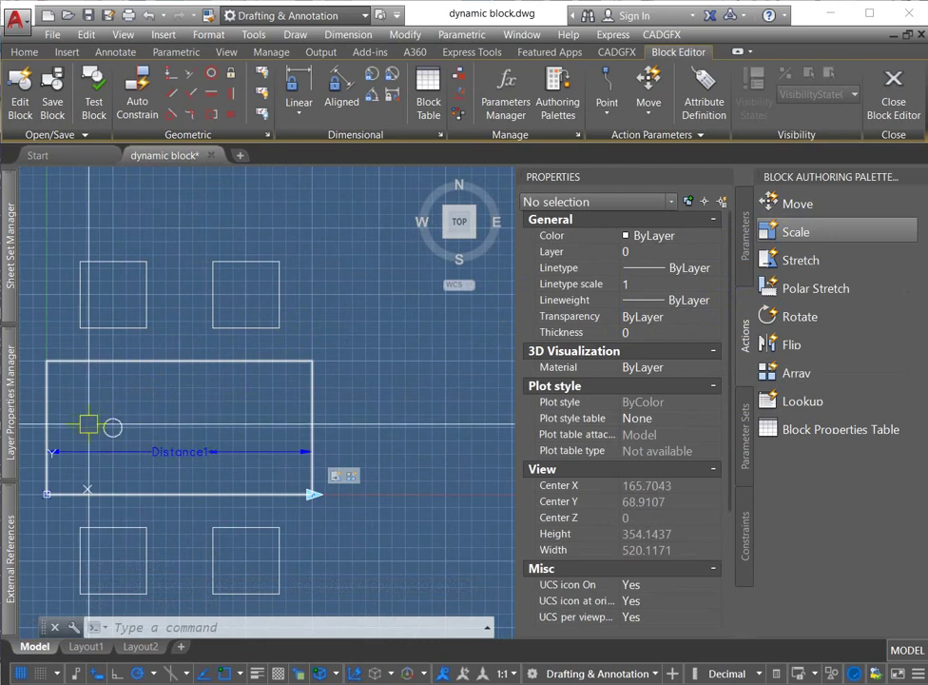
{"action": "scroll", "coordinate": [93, 425], "scroll_direction": "up", "scroll_amount": 6}
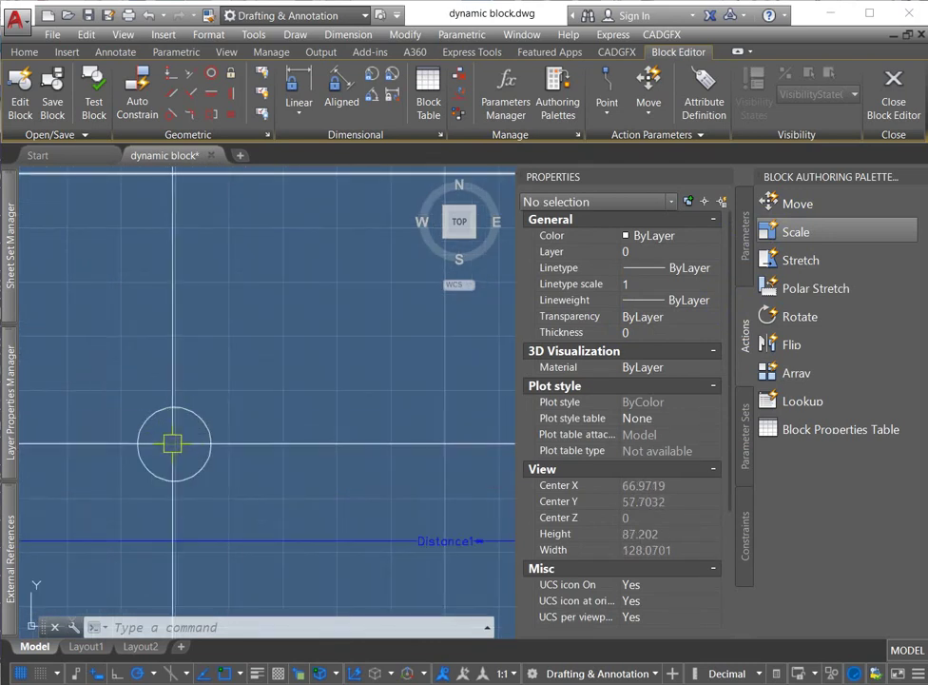
{"action": "scroll", "coordinate": [181, 433], "scroll_direction": "down", "scroll_amount": 6}
{"action": "left_click", "coordinate": [316, 439]}
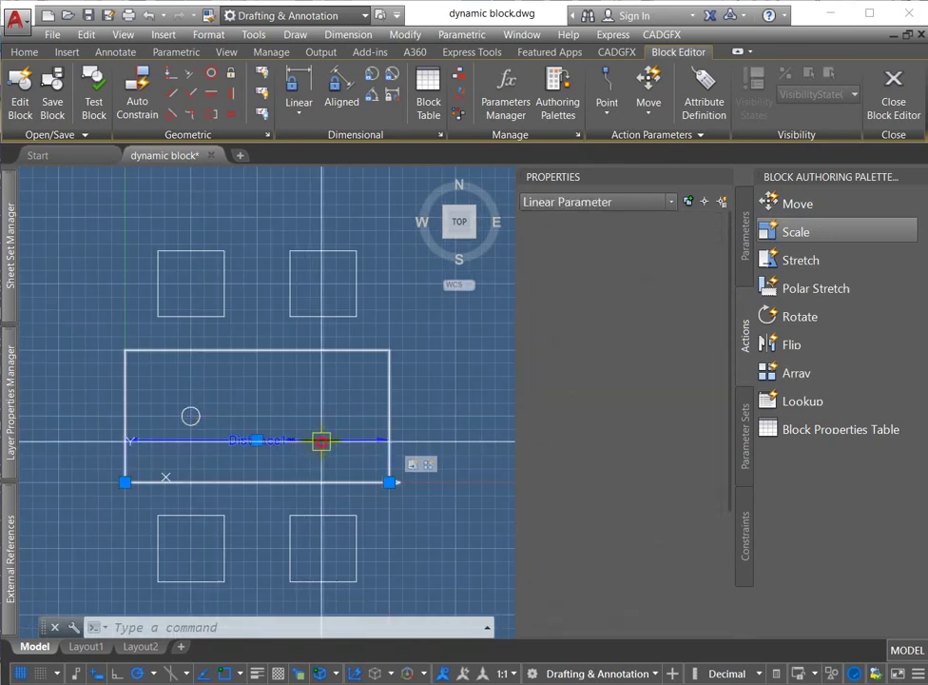
{"action": "scroll", "coordinate": [148, 450], "scroll_direction": "up", "scroll_amount": 3}
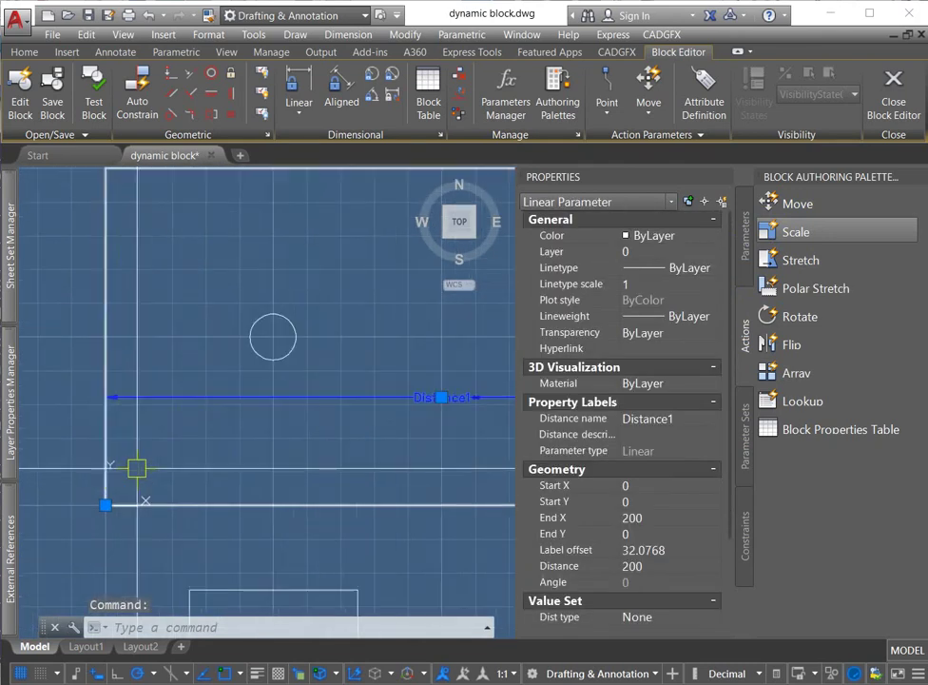
{"action": "left_click", "coordinate": [105, 505]}
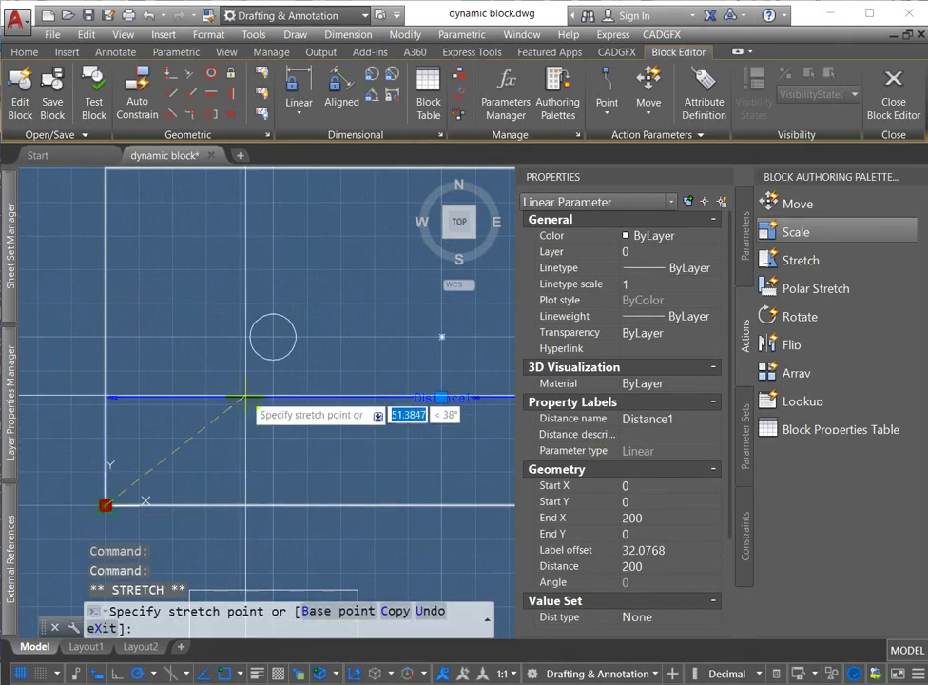
{"action": "scroll", "coordinate": [328, 309], "scroll_direction": "up", "scroll_amount": 4}
{"action": "right_click", "coordinate": [270, 338], "text": "shift"}
{"action": "left_click", "coordinate": [310, 512]}
{"action": "left_click", "coordinate": [225, 342]}
{"action": "scroll", "coordinate": [259, 343], "scroll_direction": "down", "scroll_amount": 5}
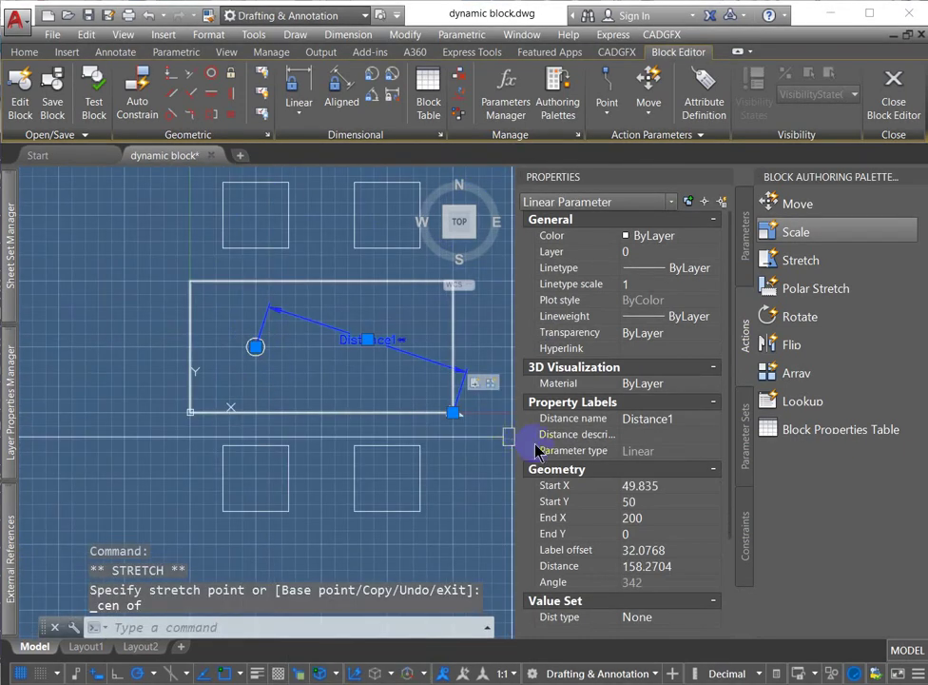
Relocate the end point of the linear parameter to the midpoint of the table's right edge.
{"action": "scroll", "coordinate": [469, 420], "scroll_direction": "up", "scroll_amount": 4}
{"action": "left_click", "coordinate": [415, 392]}
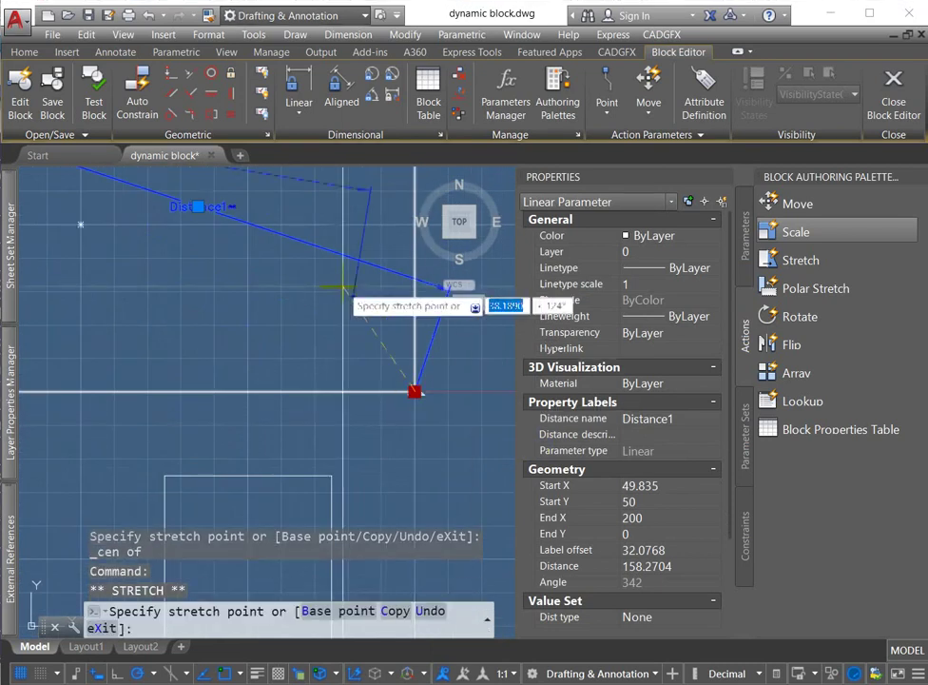
{"action": "scroll", "coordinate": [342, 290], "scroll_direction": "down", "scroll_amount": 4}
{"action": "right_click", "coordinate": [359, 375], "text": "shift"}
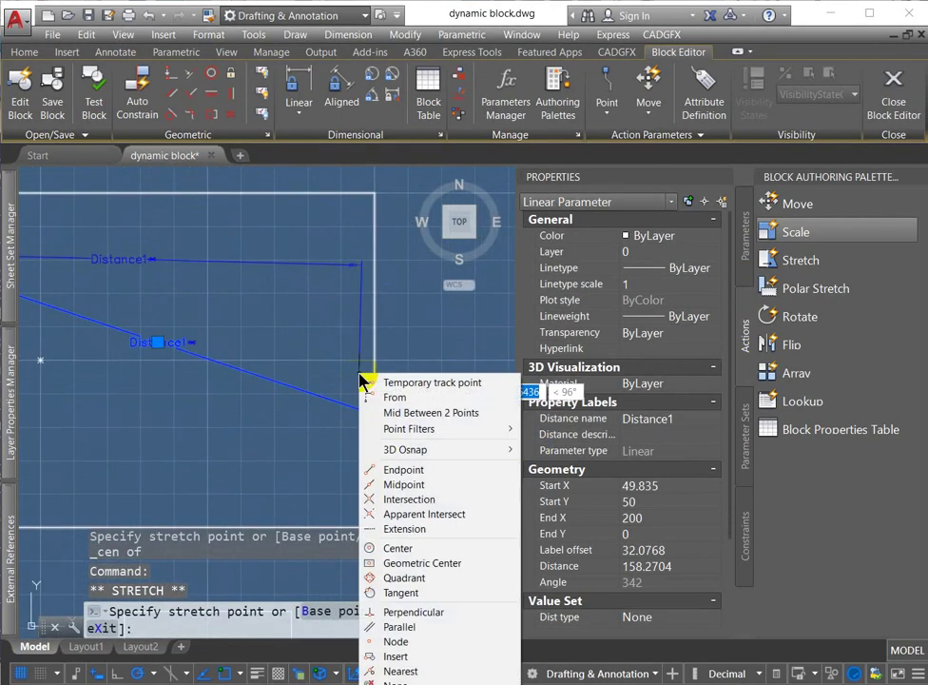
{"action": "left_click", "coordinate": [392, 484]}
{"action": "left_click", "coordinate": [373, 359]}
{"action": "scroll", "coordinate": [246, 323], "scroll_direction": "down", "scroll_amount": 4}
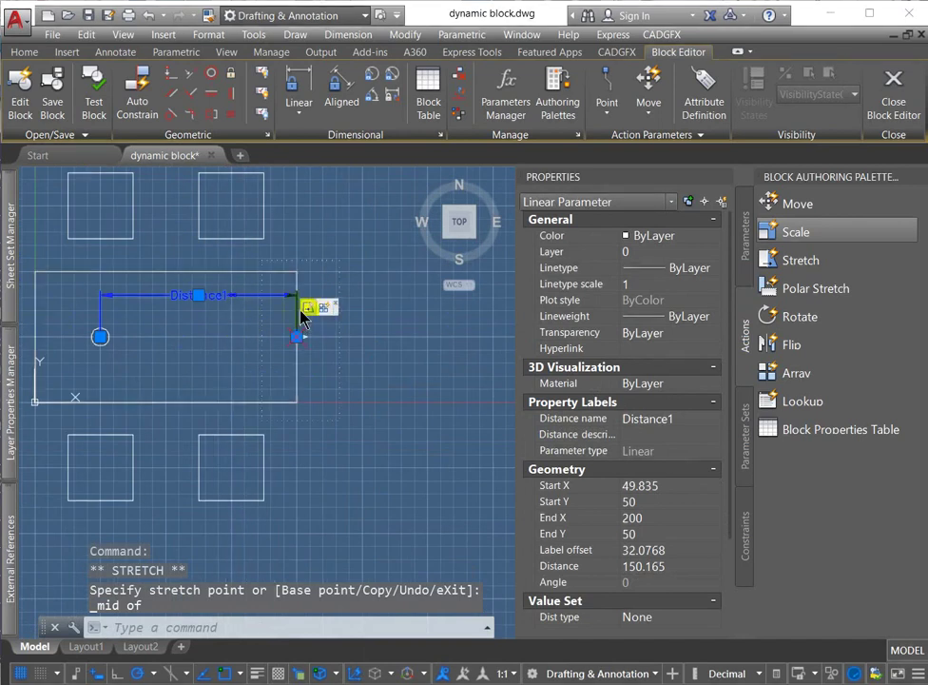
{"action": "key", "text": "Escape"}
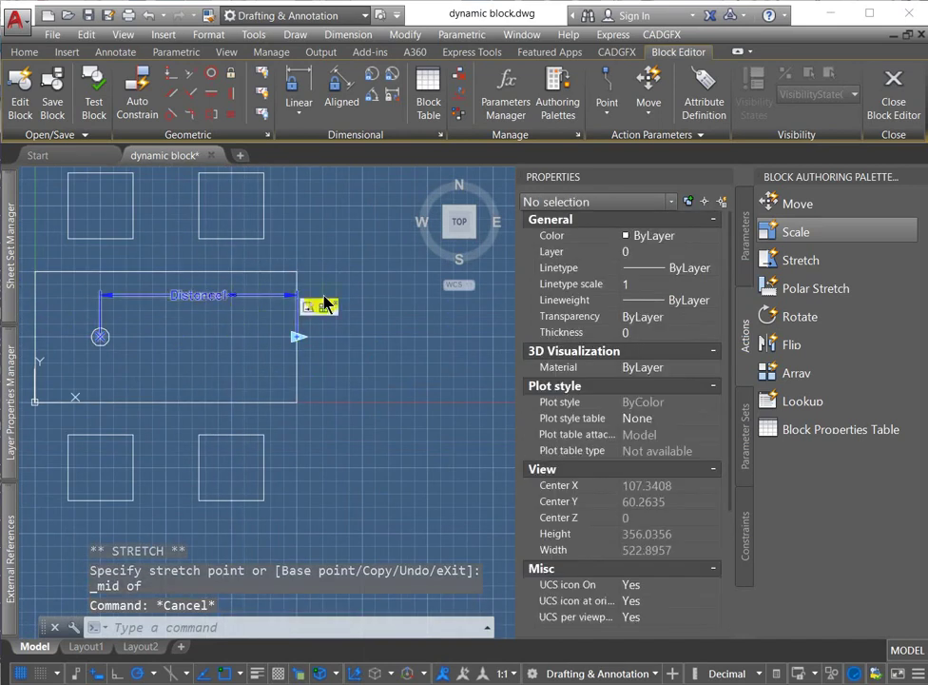
Reposition the linear parameter's label closer to the circle, at an offset of about 21.8.
{"action": "left_click", "coordinate": [232, 293]}
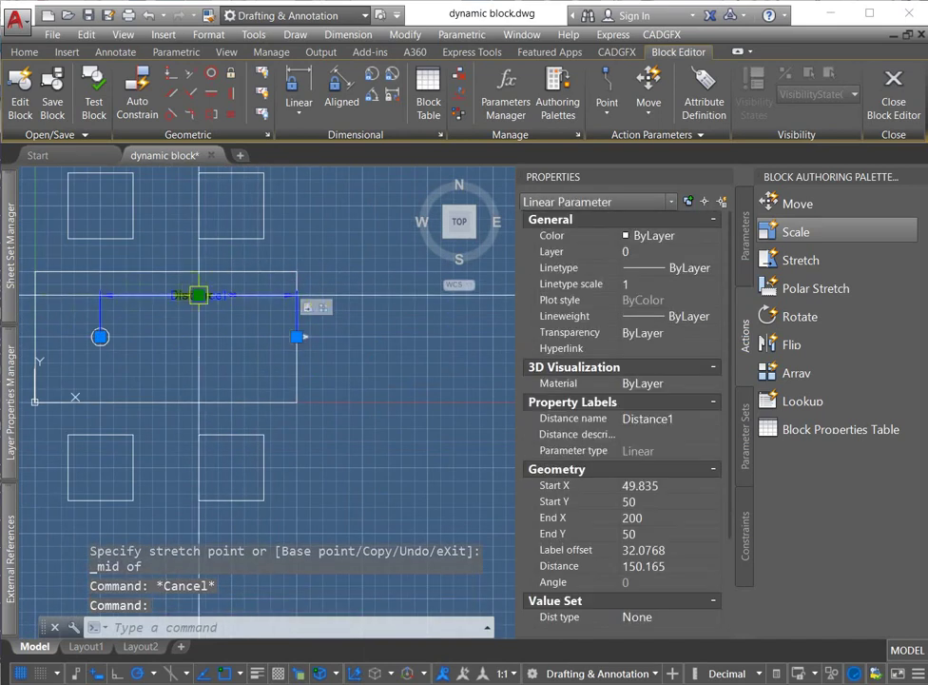
{"action": "left_click", "coordinate": [198, 295]}
{"action": "left_click", "coordinate": [190, 308]}
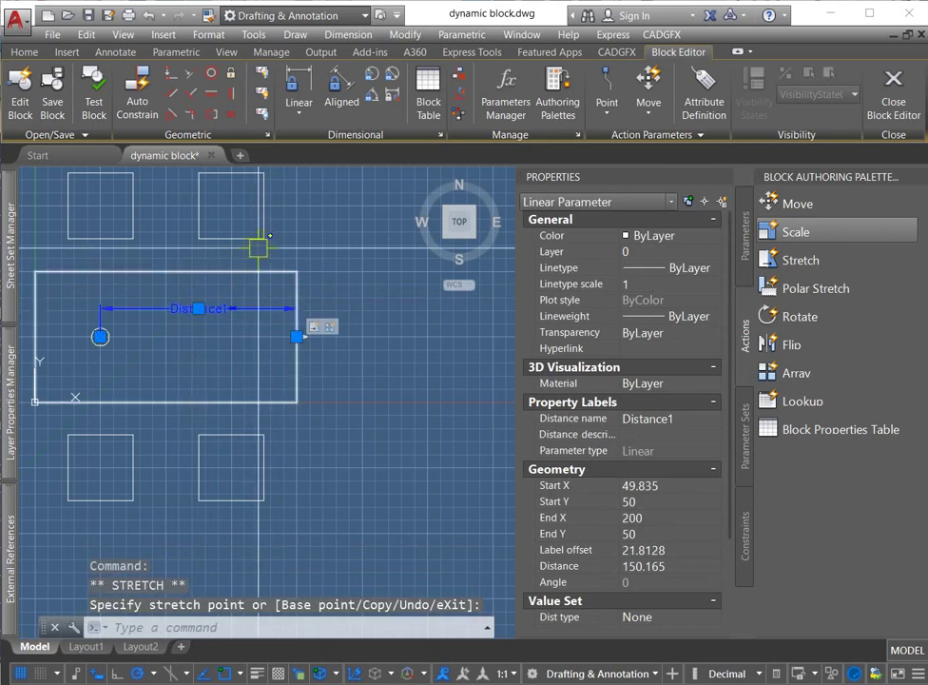
{"action": "key", "text": "Escape"}
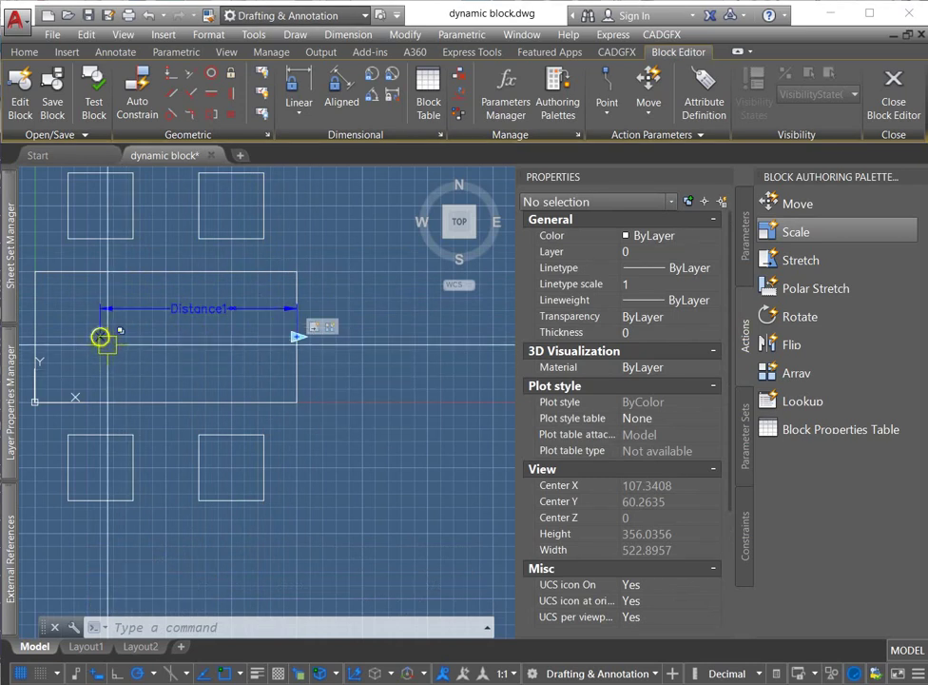
Add a Scale action to the linear parameter with the circle as its selection set.
{"action": "left_click", "coordinate": [797, 233]}
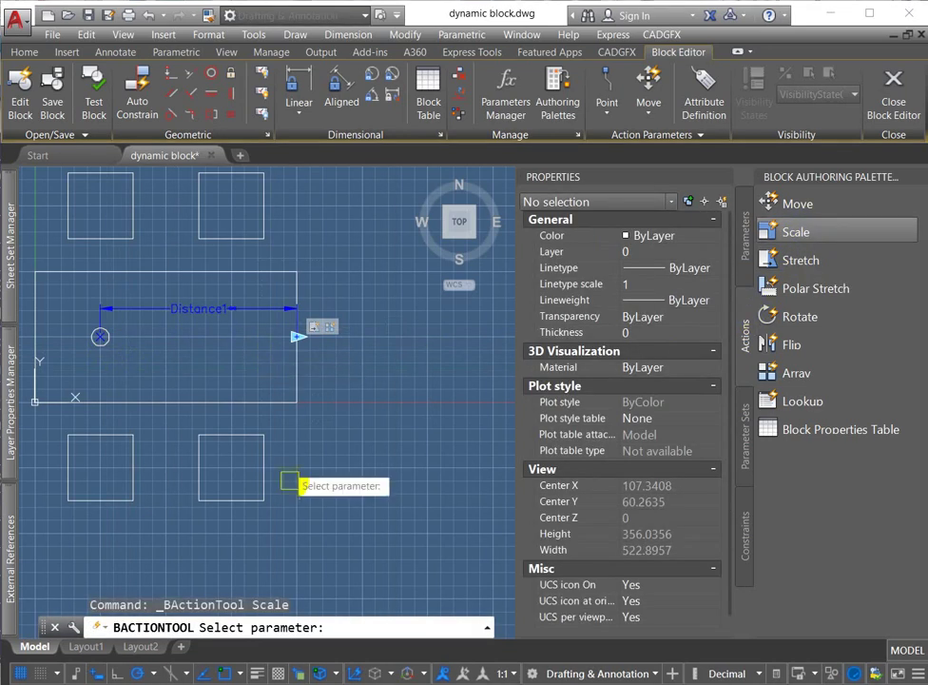
{"action": "left_click", "coordinate": [256, 311]}
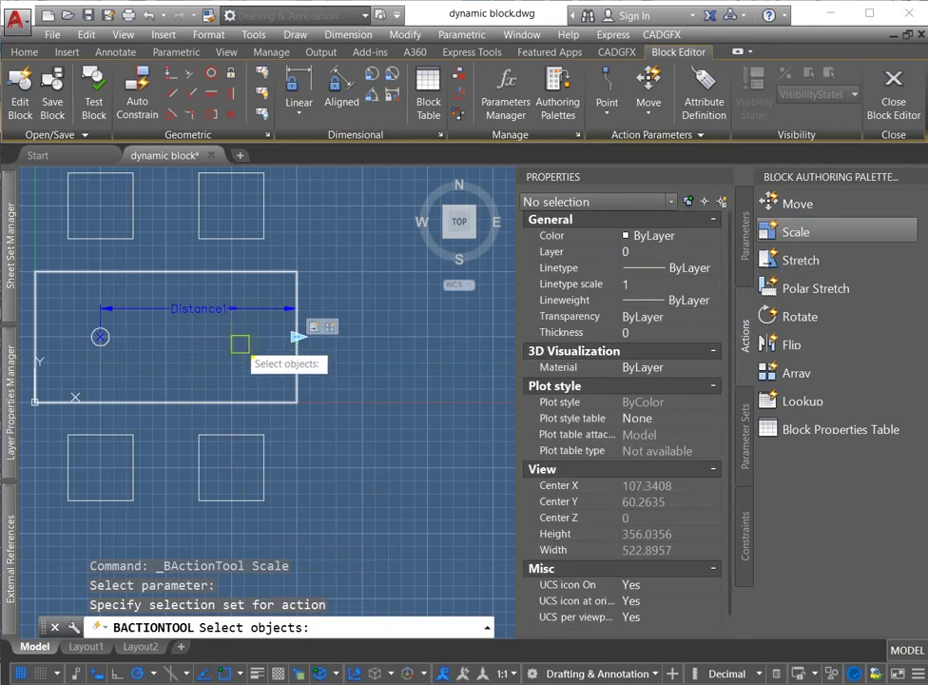
{"action": "left_click", "coordinate": [112, 344]}
{"action": "key", "text": "Return"}
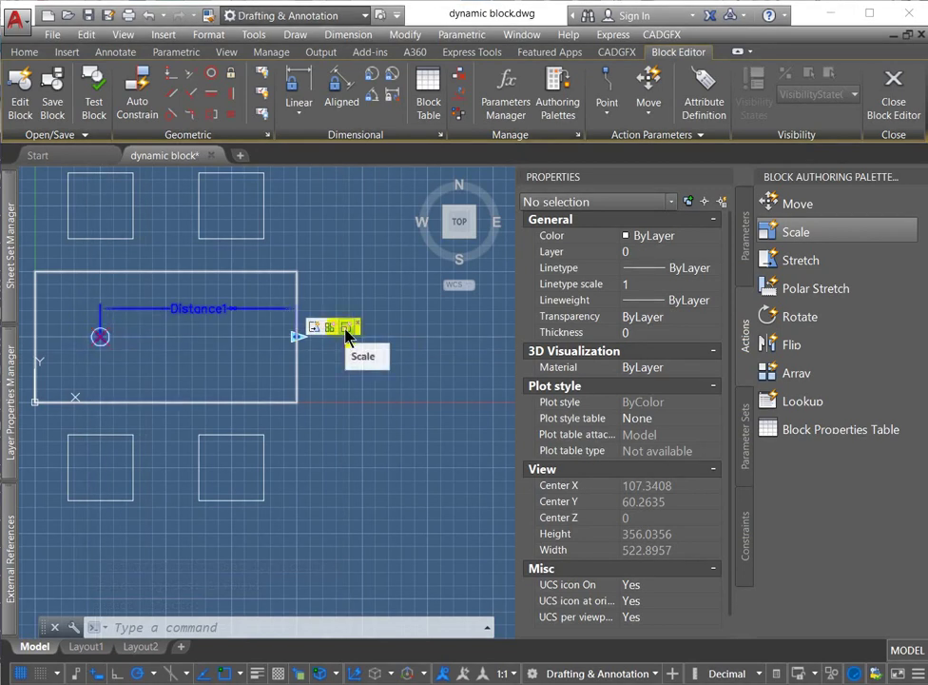
Test the block by lengthening the table with its stretch grip, check the circle's scaling, and close the test block window.
{"action": "left_click", "coordinate": [94, 95]}
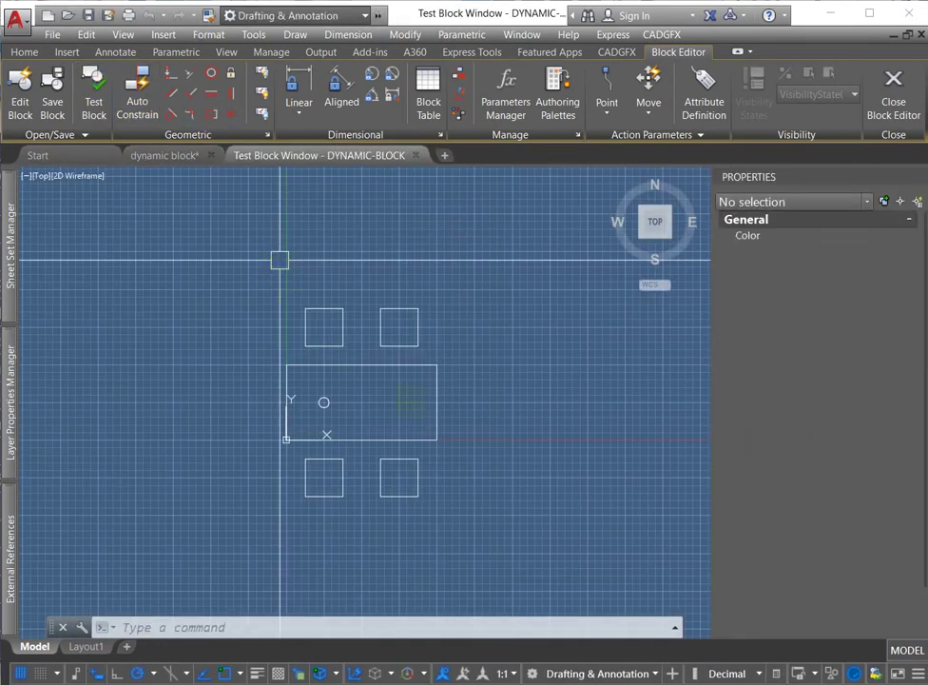
{"action": "left_click", "coordinate": [369, 383]}
{"action": "left_click", "coordinate": [369, 382]}
{"action": "left_click", "coordinate": [436, 403]}
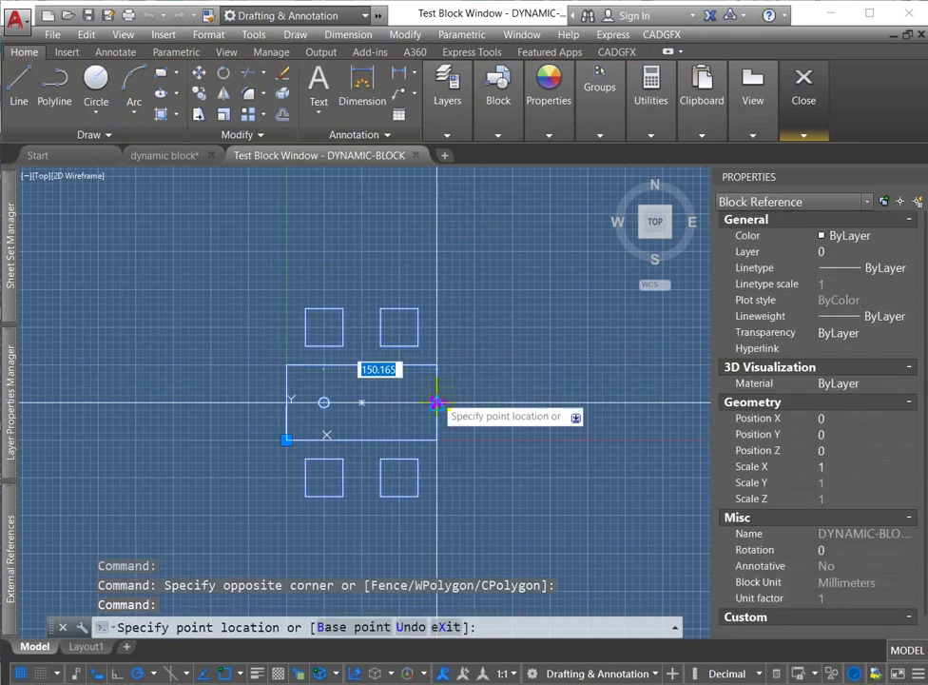
{"action": "scroll", "coordinate": [616, 402], "scroll_direction": "down", "scroll_amount": 1}
{"action": "middle_click_drag", "start_coordinate": [616, 402], "coordinate": [323, 343]}
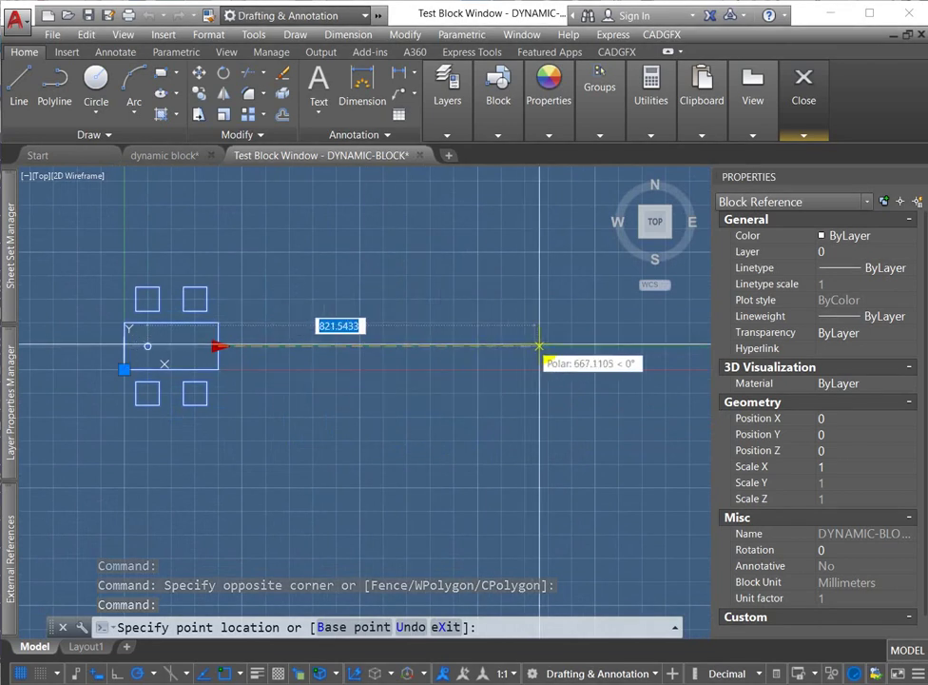
{"action": "left_click", "coordinate": [478, 344]}
{"action": "scroll", "coordinate": [145, 342], "scroll_direction": "up", "scroll_amount": 4}
{"action": "scroll", "coordinate": [151, 343], "scroll_direction": "down", "scroll_amount": 4}
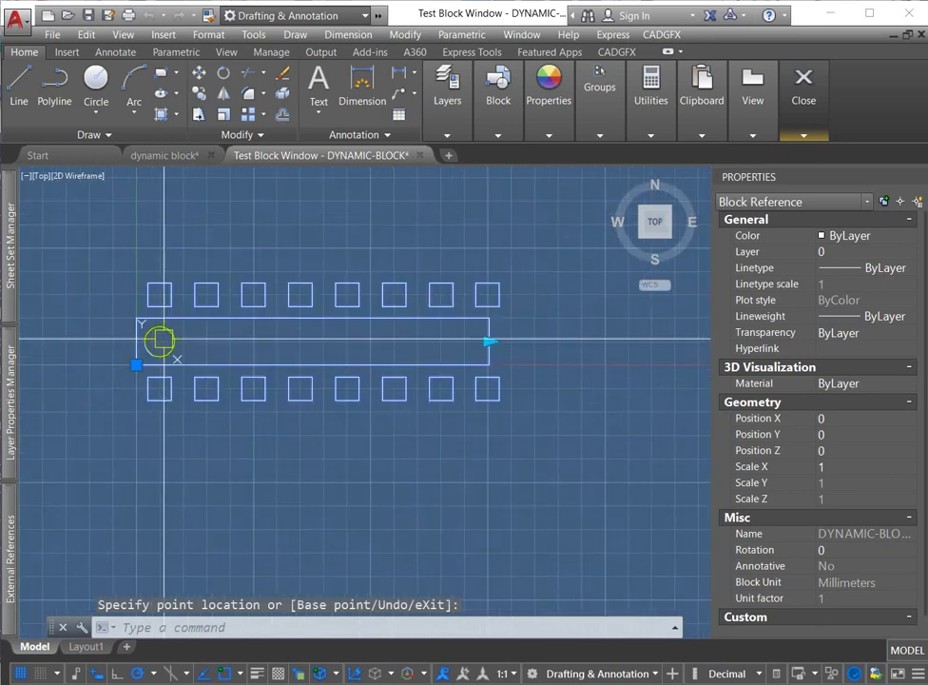
{"action": "key", "text": "Escape"}
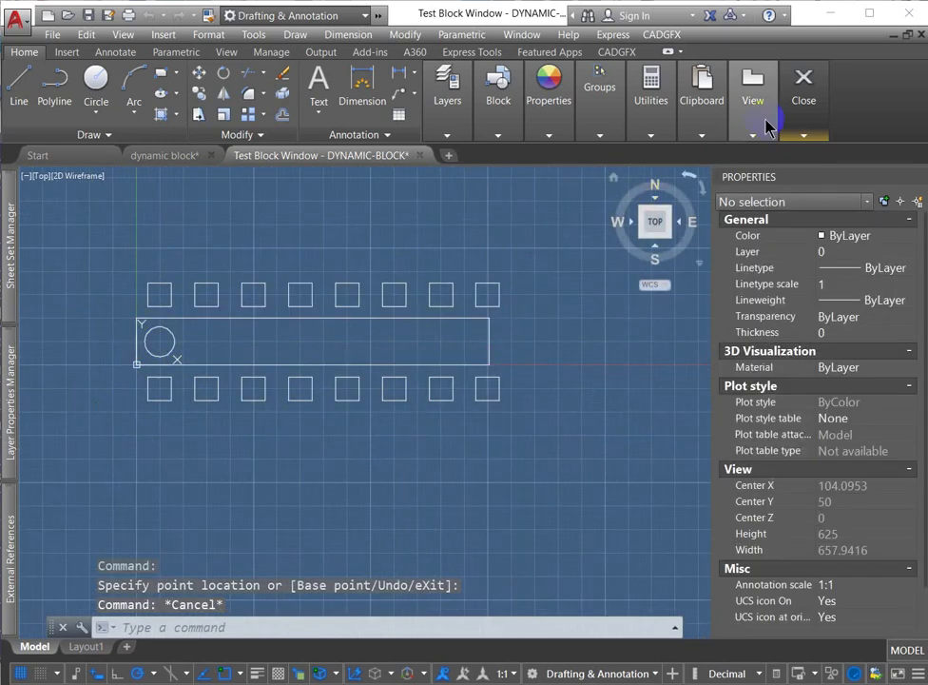
{"action": "left_click", "coordinate": [804, 163]}
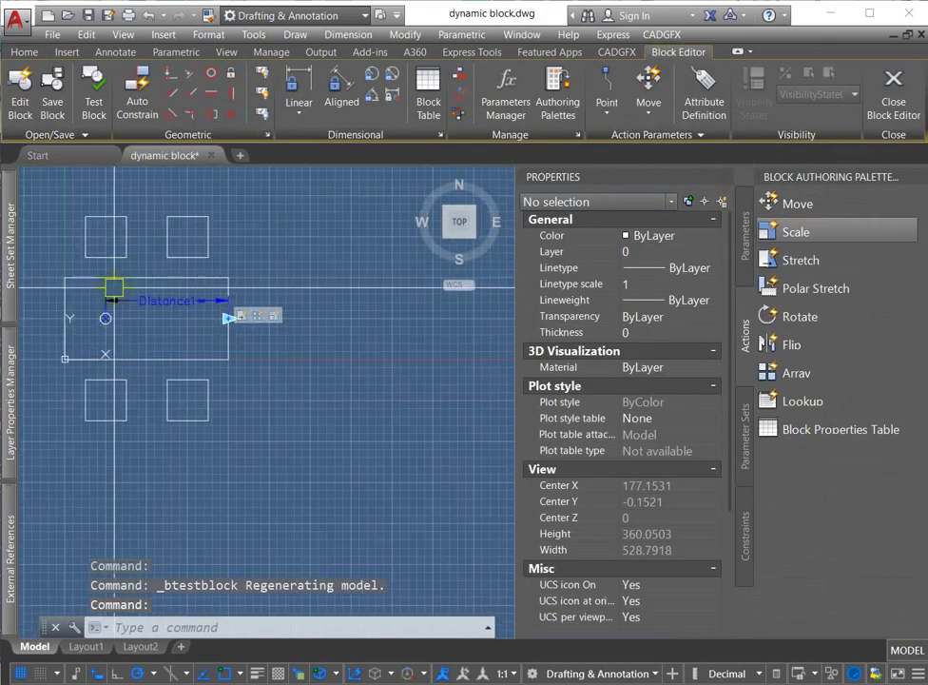
Draw two connected lines from the table's upper-left corner to the circle's center and on to the lower-left corner.
{"action": "scroll", "coordinate": [327, 418], "scroll_direction": "down", "scroll_amount": 2}
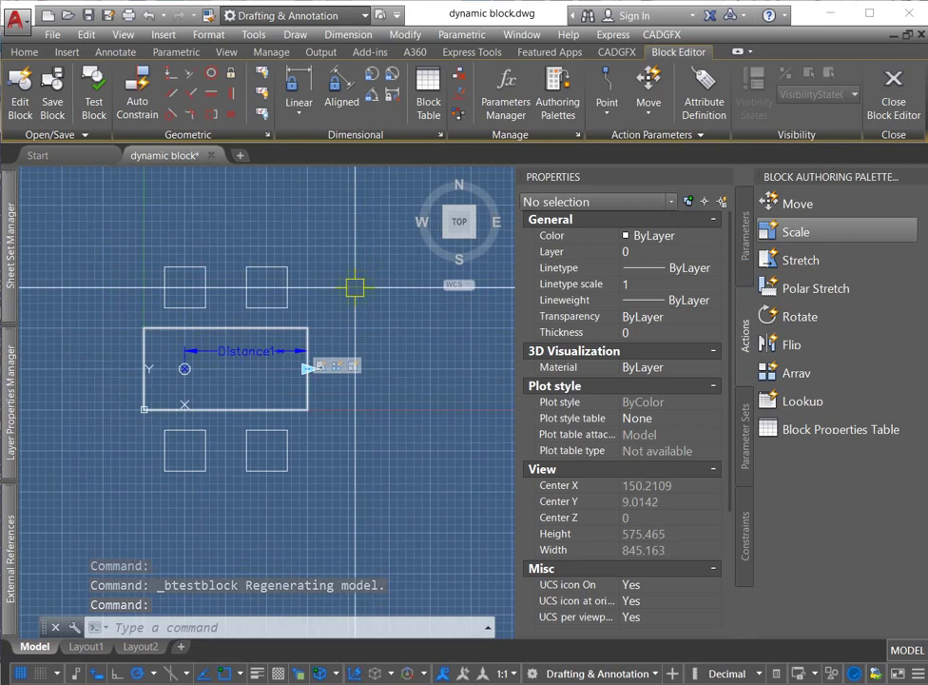
{"action": "scroll", "coordinate": [157, 348], "scroll_direction": "up", "scroll_amount": 4}
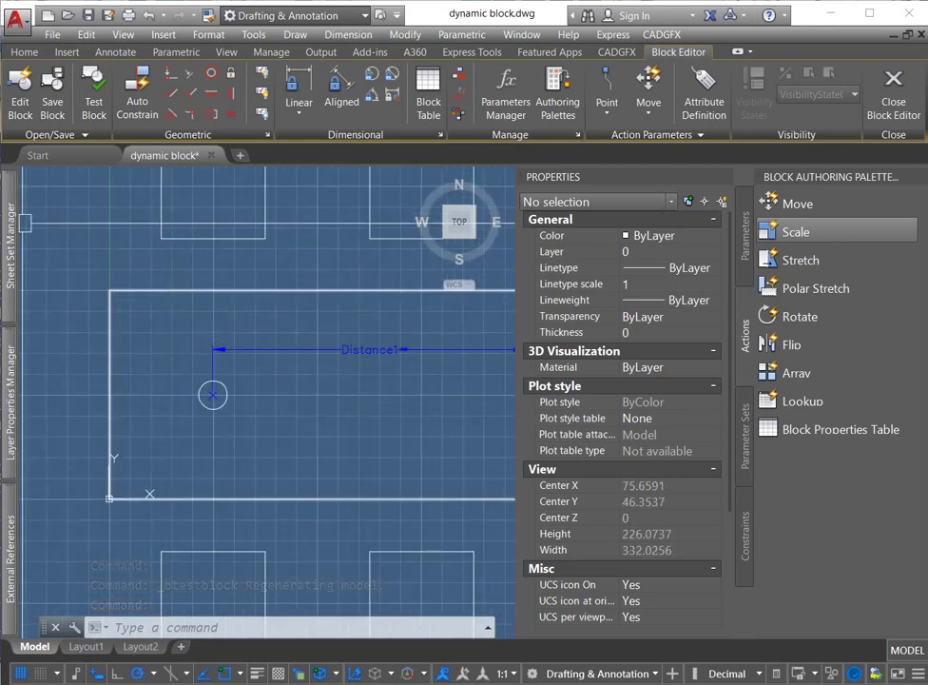
{"action": "left_click", "coordinate": [25, 52]}
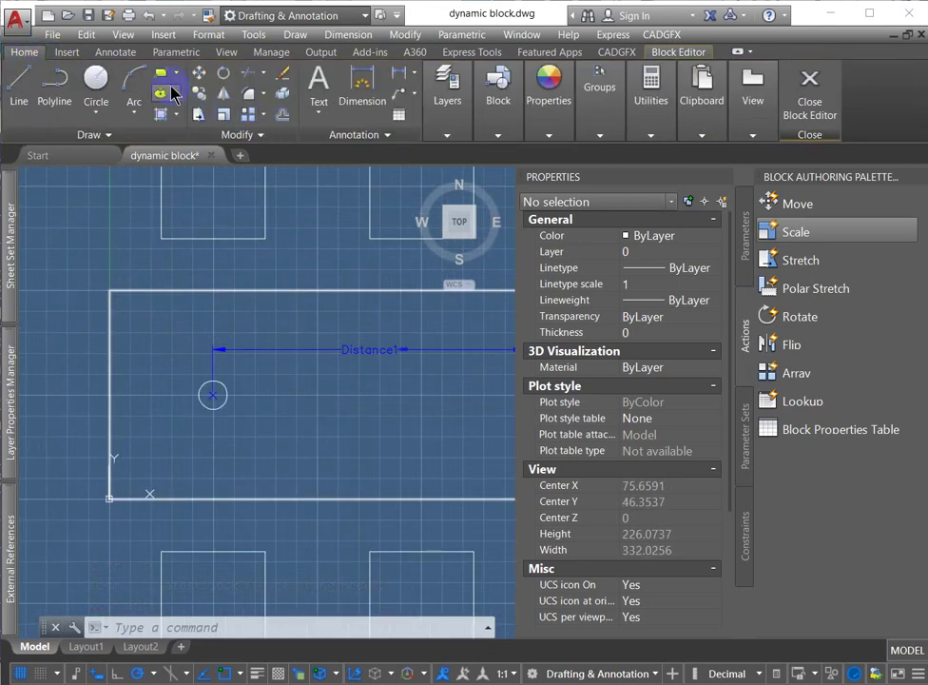
{"action": "left_click", "coordinate": [23, 86]}
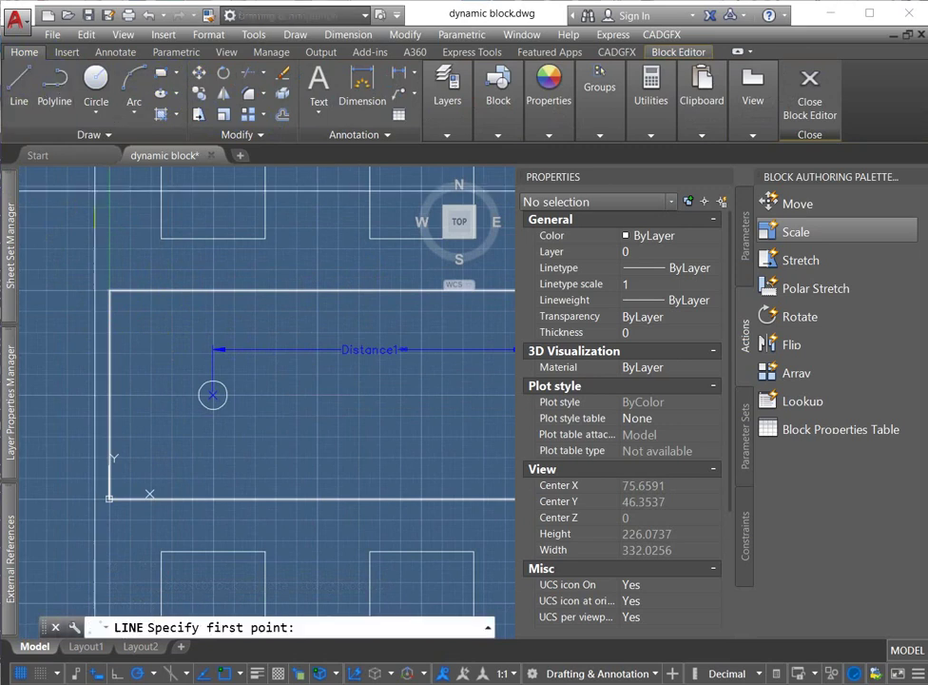
{"action": "left_click", "coordinate": [111, 289]}
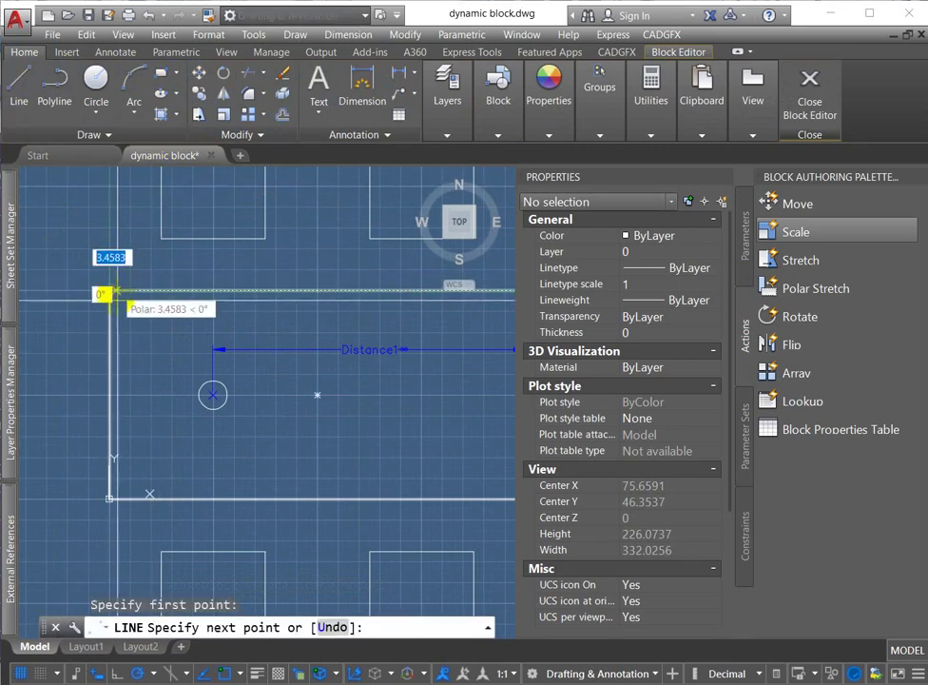
{"action": "left_click", "coordinate": [212, 394]}
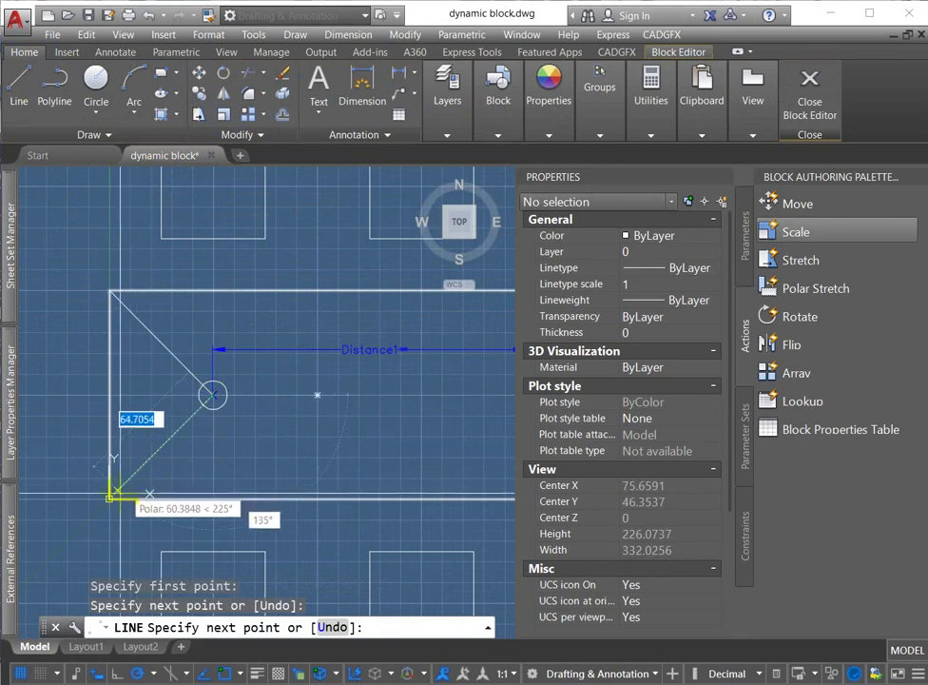
{"action": "left_click", "coordinate": [109, 497]}
{"action": "key", "text": "Return"}
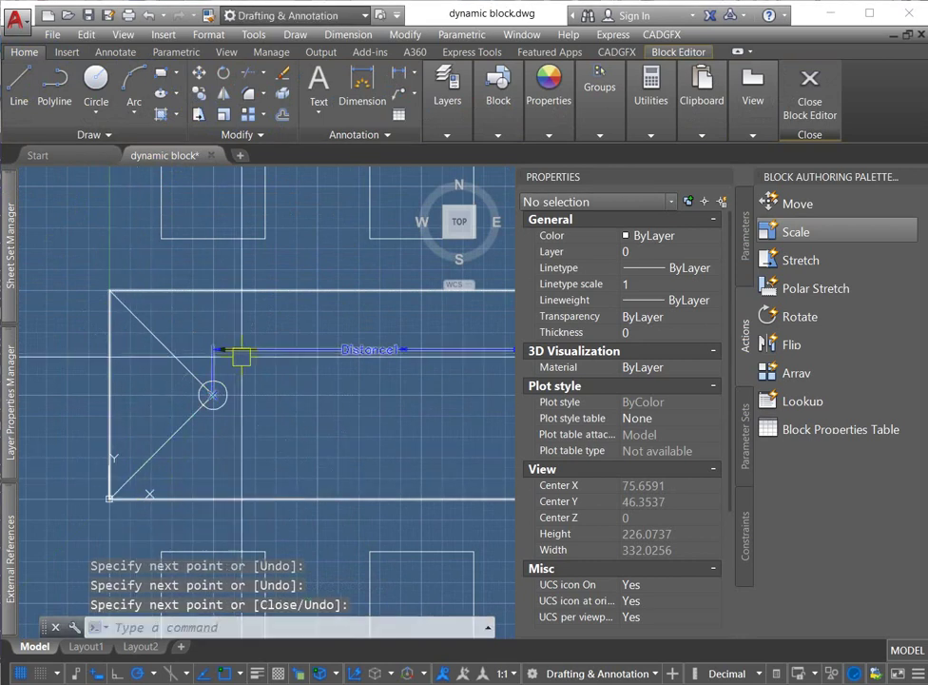
Extend both diagonal lines past the circle's center to the table's long edges, using the table rectangle as the boundary.
{"action": "scroll", "coordinate": [242, 371], "scroll_direction": "up", "scroll_amount": 2}
{"action": "scroll", "coordinate": [241, 371], "scroll_direction": "down", "scroll_amount": 2}
{"action": "type", "text": "E"}
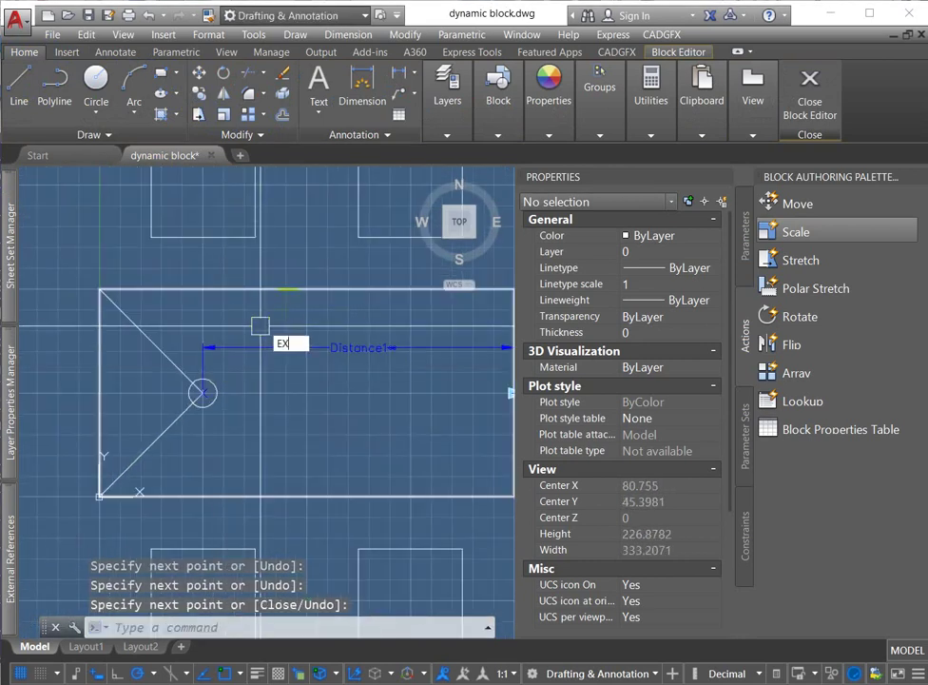
{"action": "type", "text": "X"}
{"action": "key", "text": "Return"}
{"action": "left_click", "coordinate": [271, 289]}
{"action": "key", "text": "Return"}
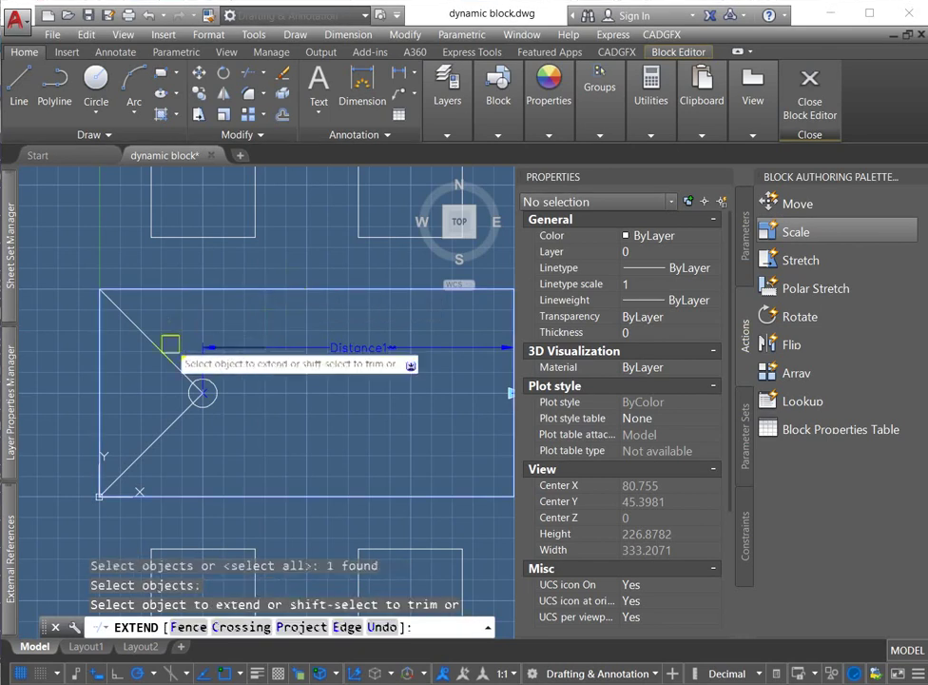
{"action": "left_click", "coordinate": [180, 413]}
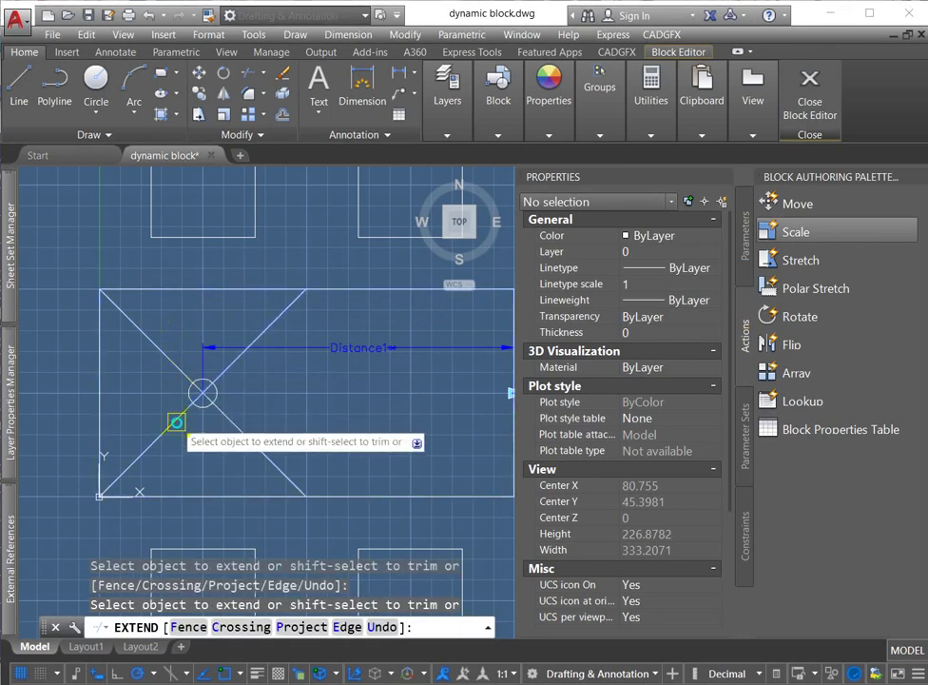
{"action": "key", "text": "Return"}
{"action": "scroll", "coordinate": [191, 380], "scroll_direction": "down", "scroll_amount": 4}
{"action": "mouse_move", "coordinate": [269, 353]}
{"action": "middle_mouse_down"}
{"action": "mouse_move", "coordinate": [134, 378]}
{"action": "mouse_move", "coordinate": [269, 374]}
{"action": "middle_mouse_up"}
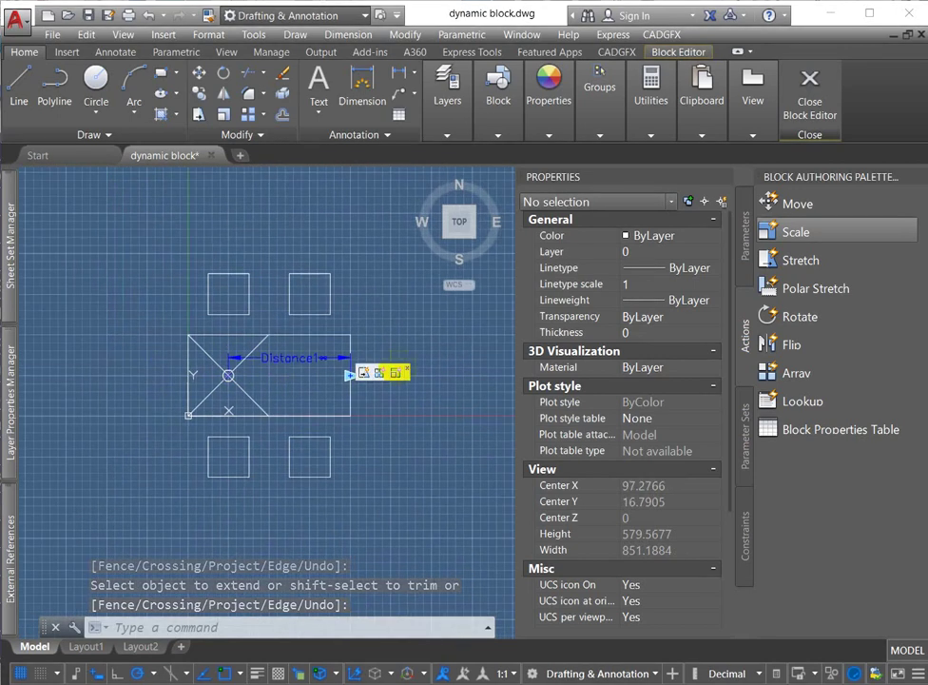
Add a Move action to the second point of the Distance1 linear parameter, with the two diagonal lines as its selection set.
{"action": "left_click", "coordinate": [792, 206]}
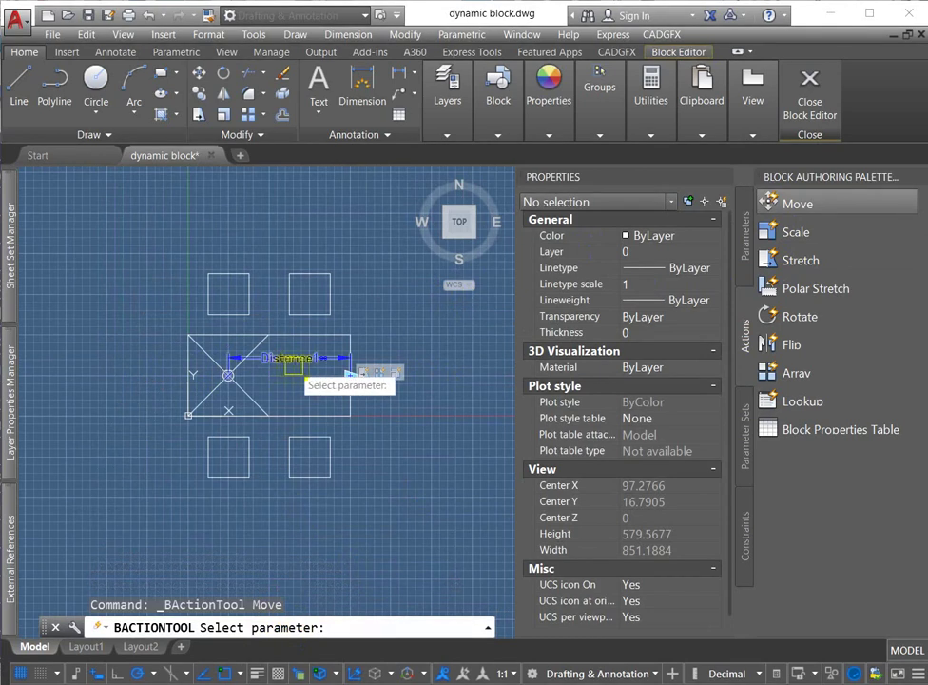
{"action": "left_click", "coordinate": [299, 365]}
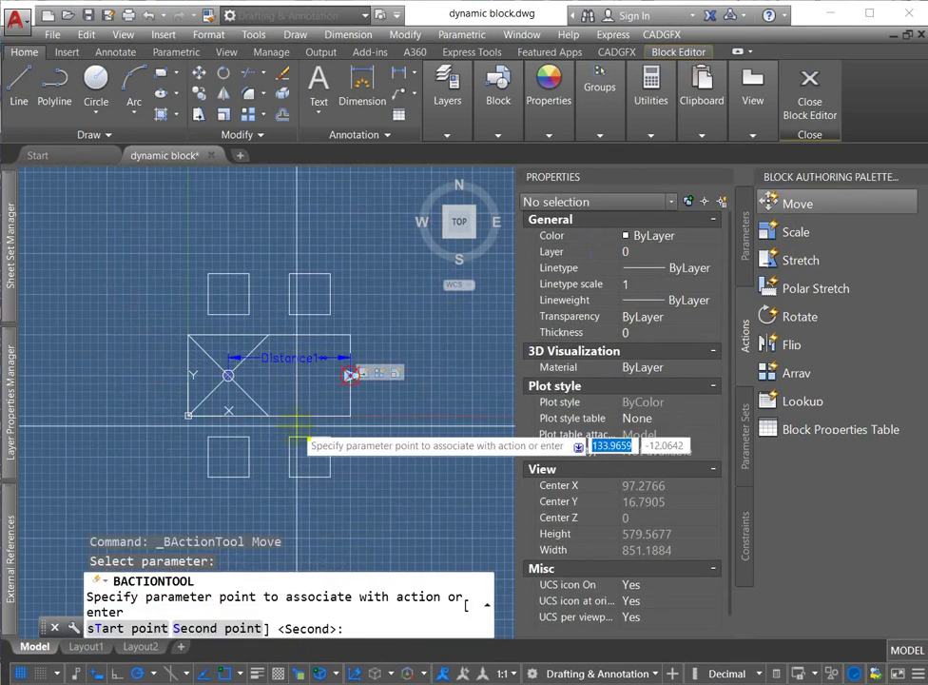
{"action": "scroll", "coordinate": [296, 424], "scroll_direction": "up", "scroll_amount": 2}
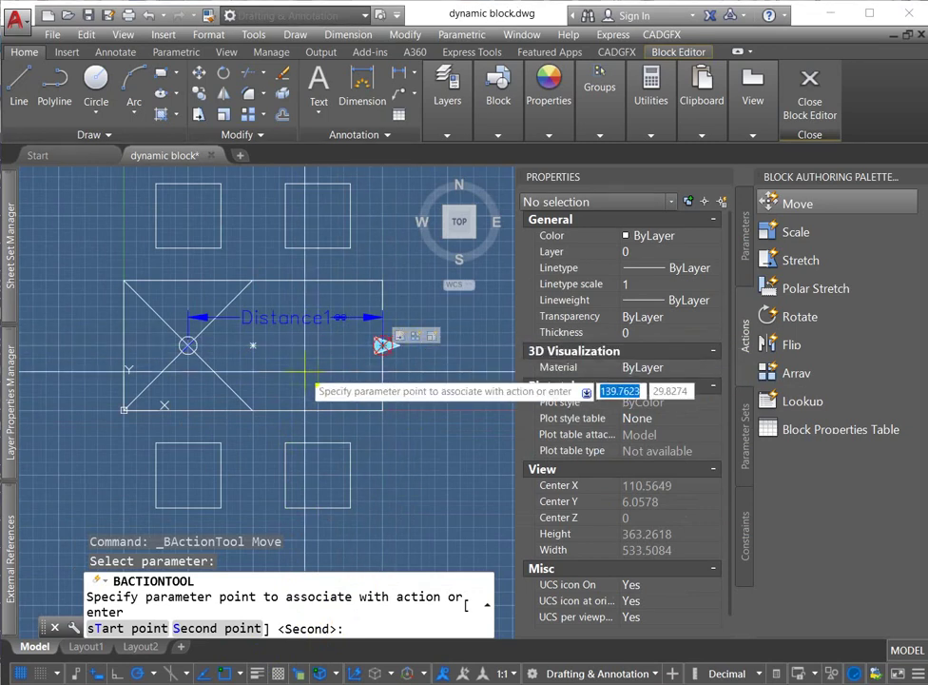
{"action": "key", "text": "Return"}
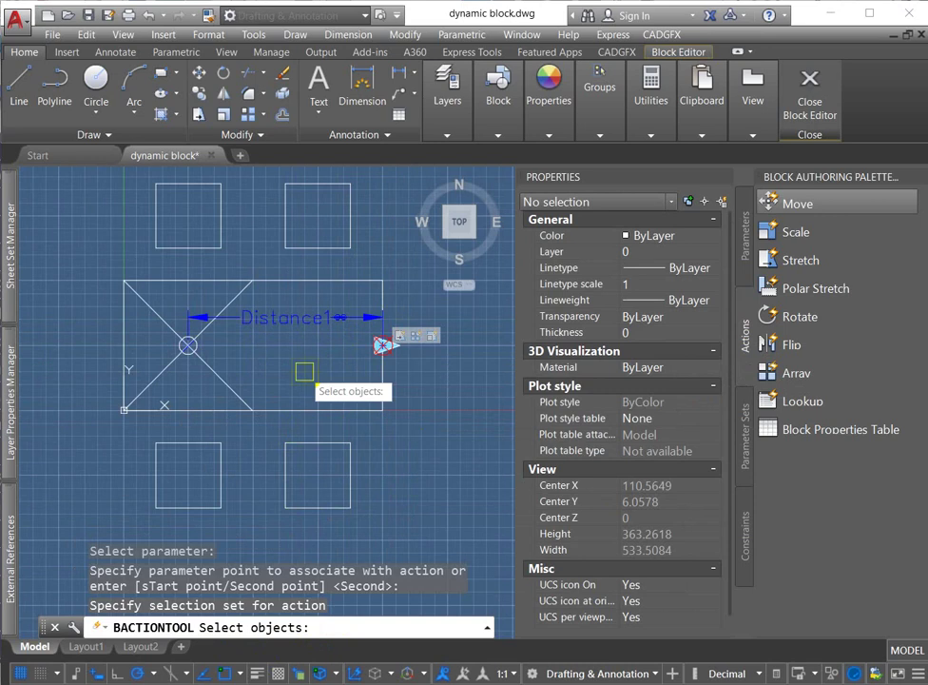
{"action": "left_click", "coordinate": [221, 384]}
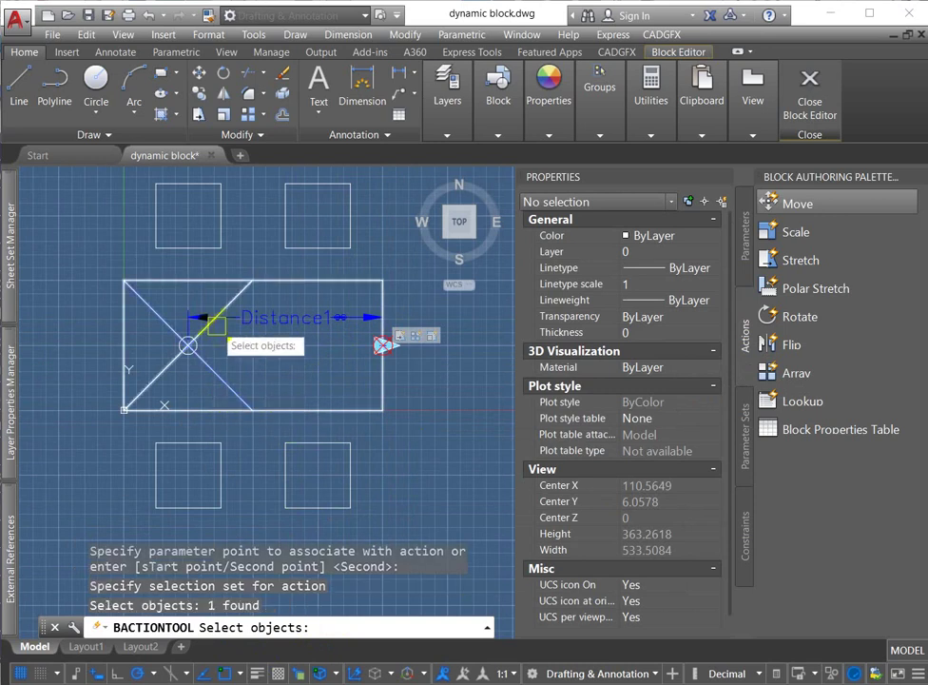
{"action": "scroll", "coordinate": [231, 289], "scroll_direction": "up", "scroll_amount": 8}
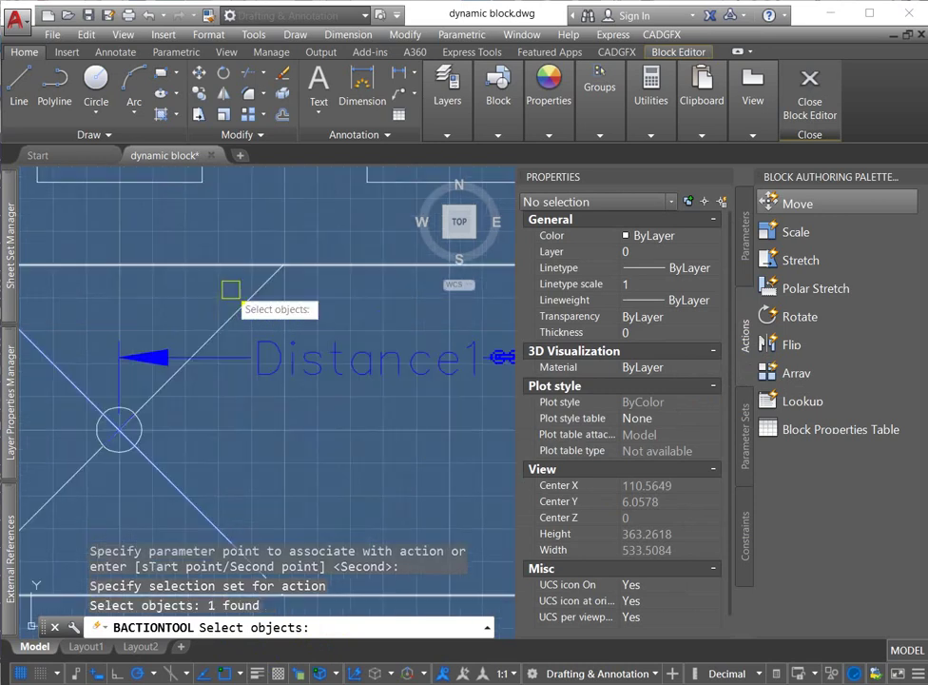
{"action": "left_click", "coordinate": [239, 309]}
{"action": "scroll", "coordinate": [238, 307], "scroll_direction": "down", "scroll_amount": 10}
{"action": "key", "text": "Return"}
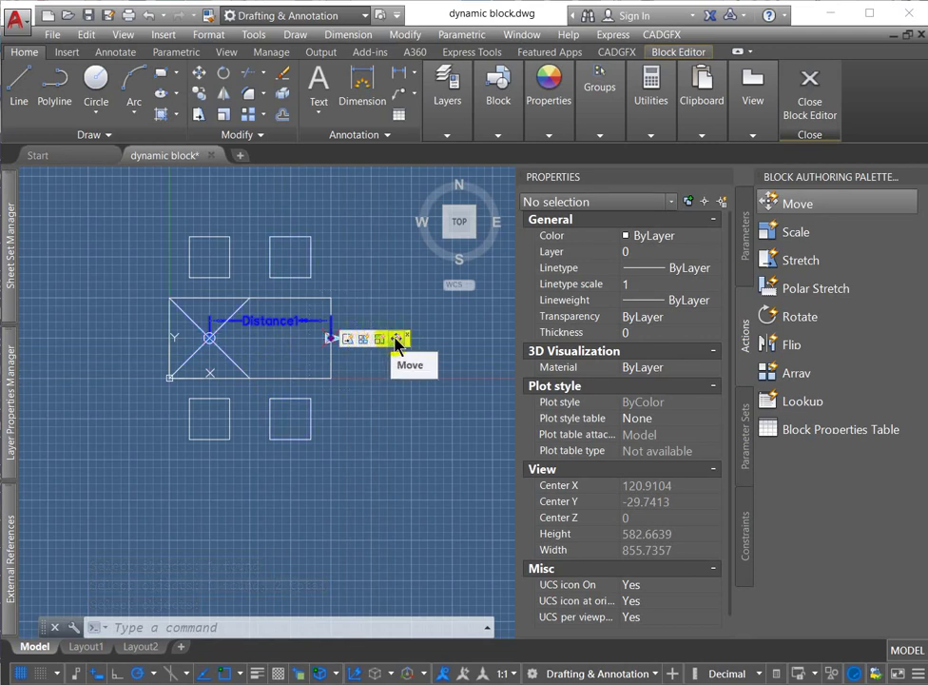
{"action": "left_click", "coordinate": [397, 342]}
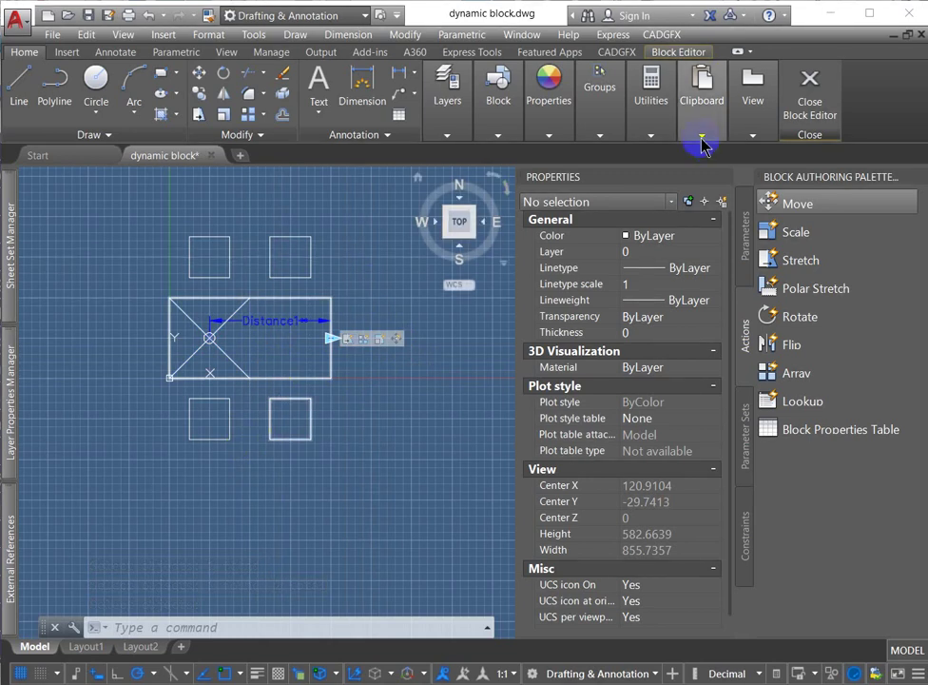
Test the block by lengthening the table about 470 units with its stretch grip to check that the diagonal cross moves along.
{"action": "left_click", "coordinate": [681, 55]}
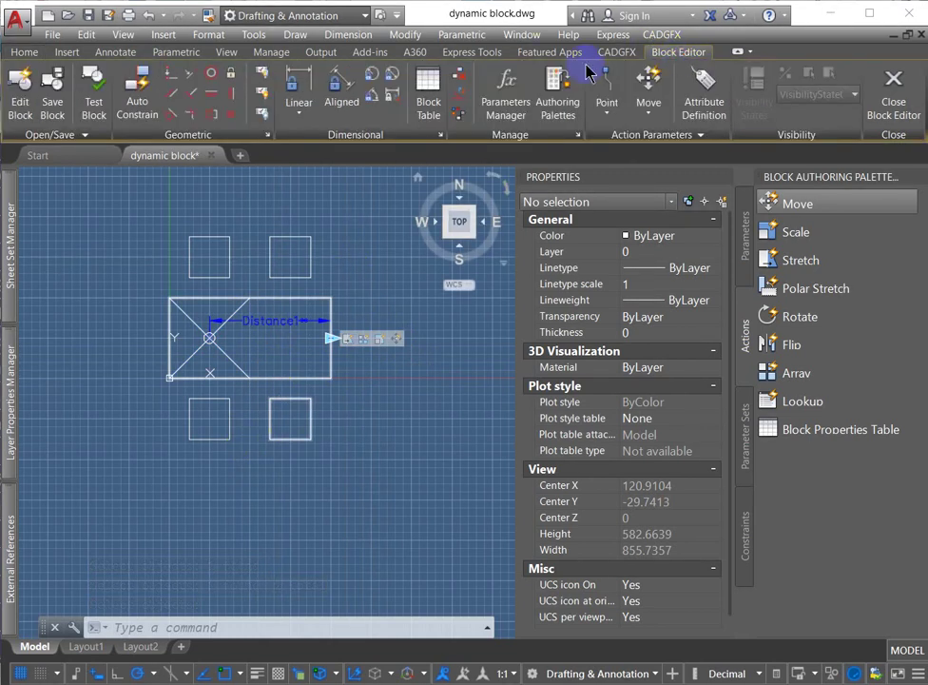
{"action": "left_click", "coordinate": [92, 101]}
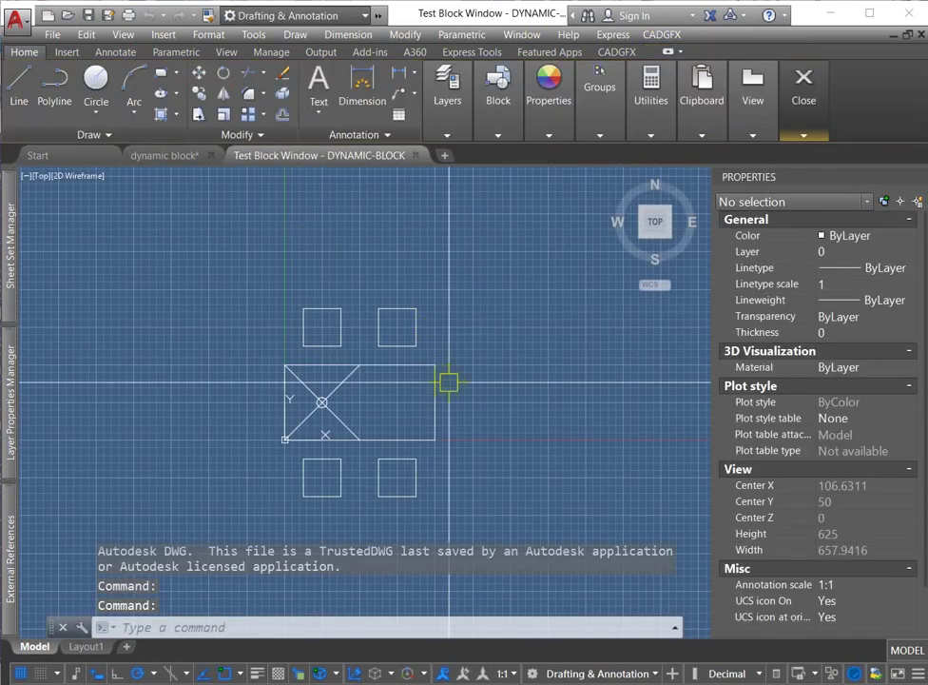
{"action": "middle_click_drag", "start_coordinate": [445, 380], "coordinate": [269, 336]}
{"action": "left_click", "coordinate": [266, 335]}
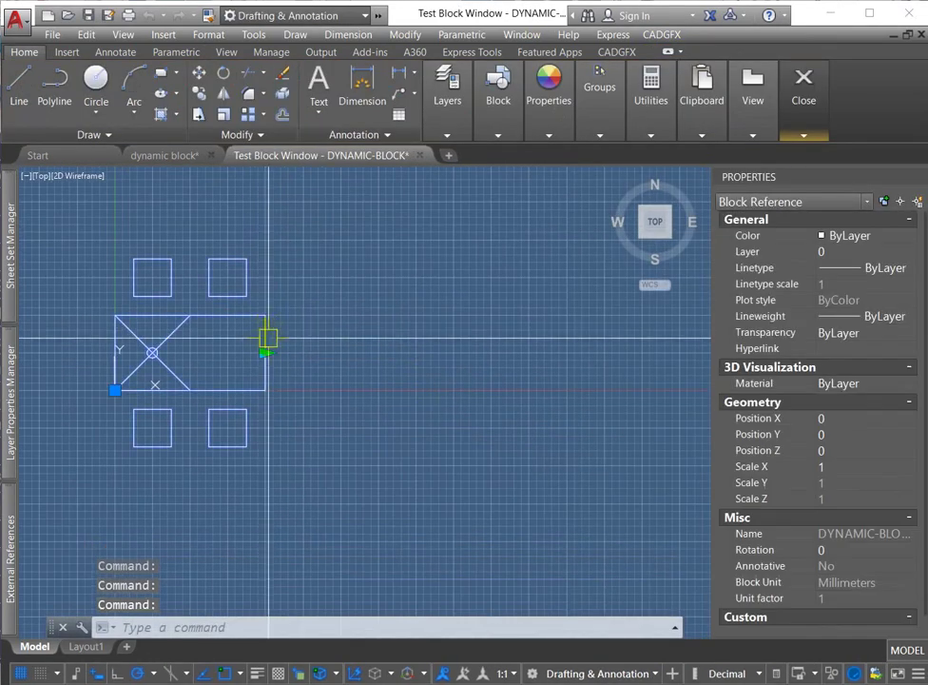
{"action": "left_click", "coordinate": [266, 352]}
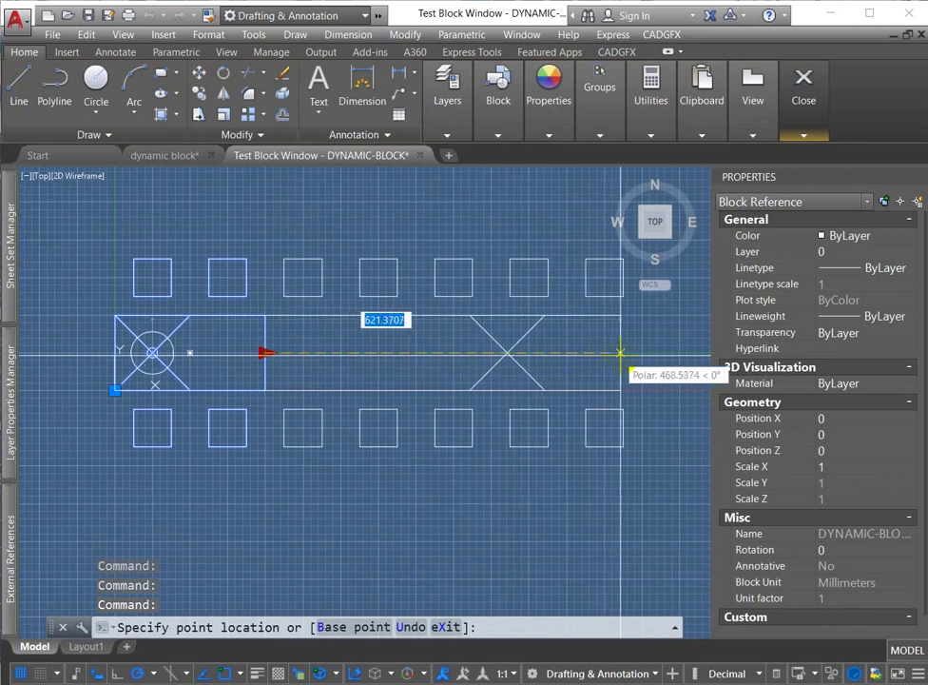
{"action": "left_click", "coordinate": [621, 352]}
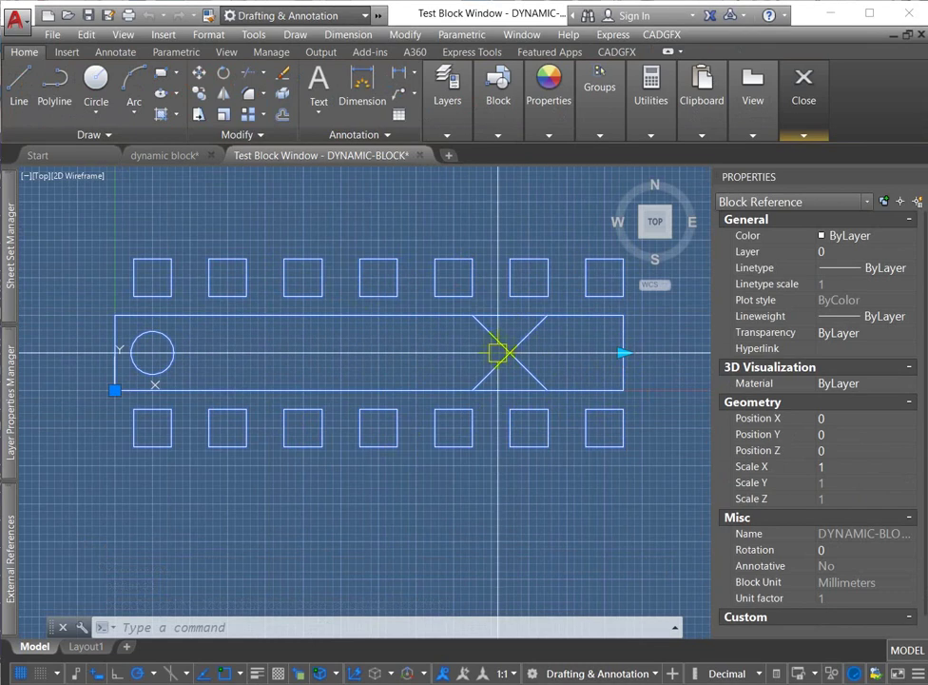
Shorten the test table to four chairs per side, lengthen it again to five per side, and deselect the block.
{"action": "left_click", "coordinate": [623, 353]}
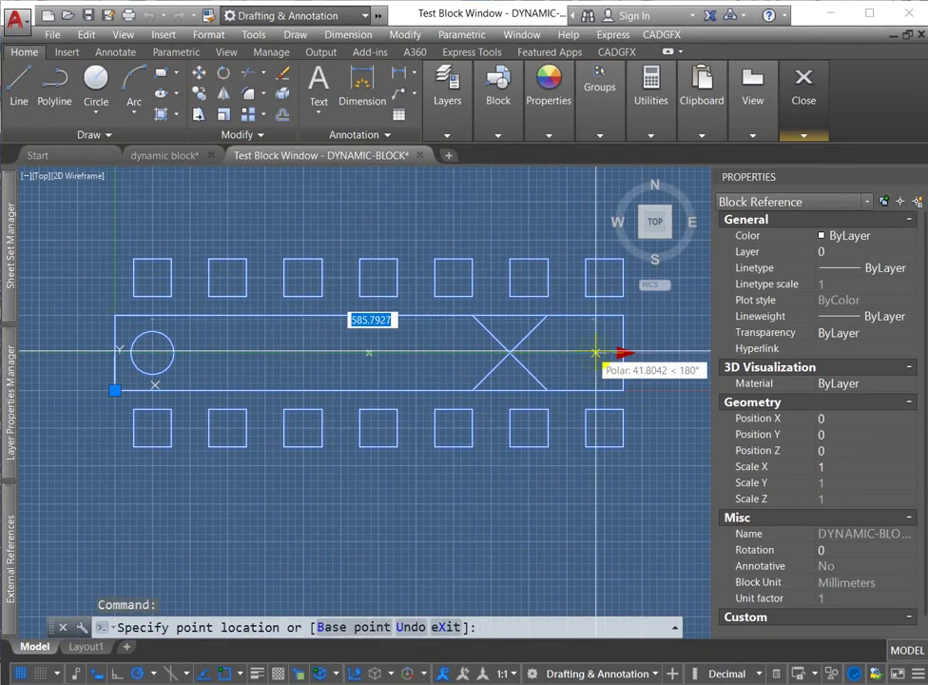
{"action": "left_click", "coordinate": [386, 353]}
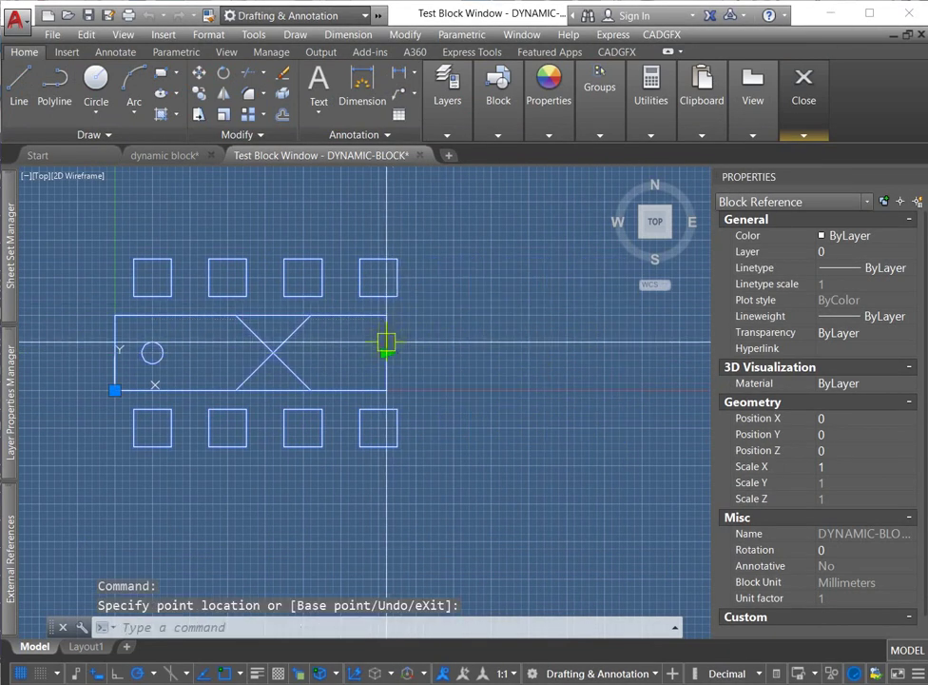
{"action": "left_click", "coordinate": [386, 353]}
{"action": "left_click", "coordinate": [489, 353]}
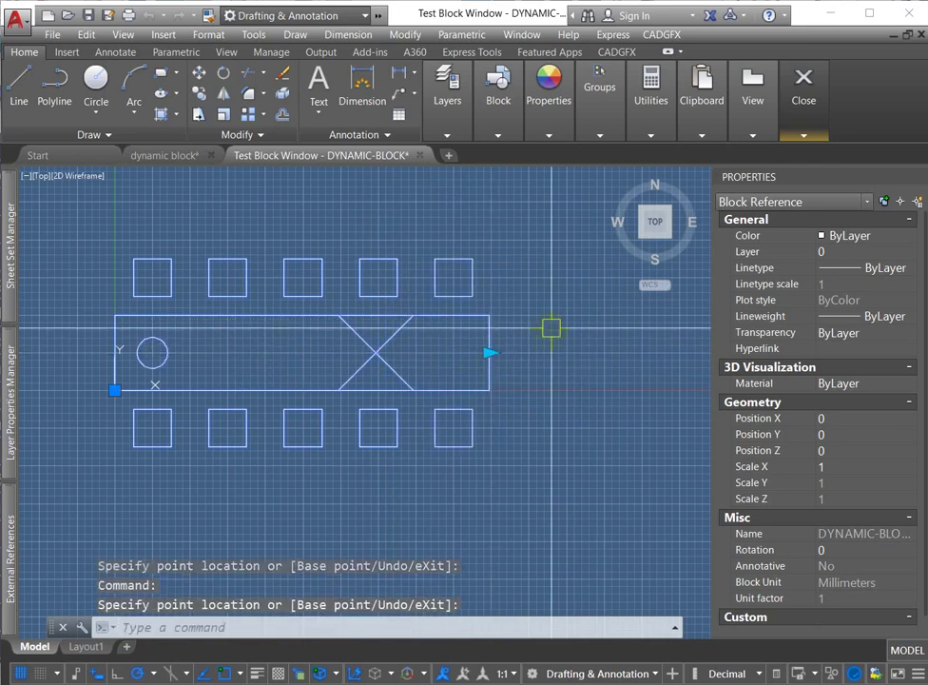
{"action": "key", "text": "Escape"}
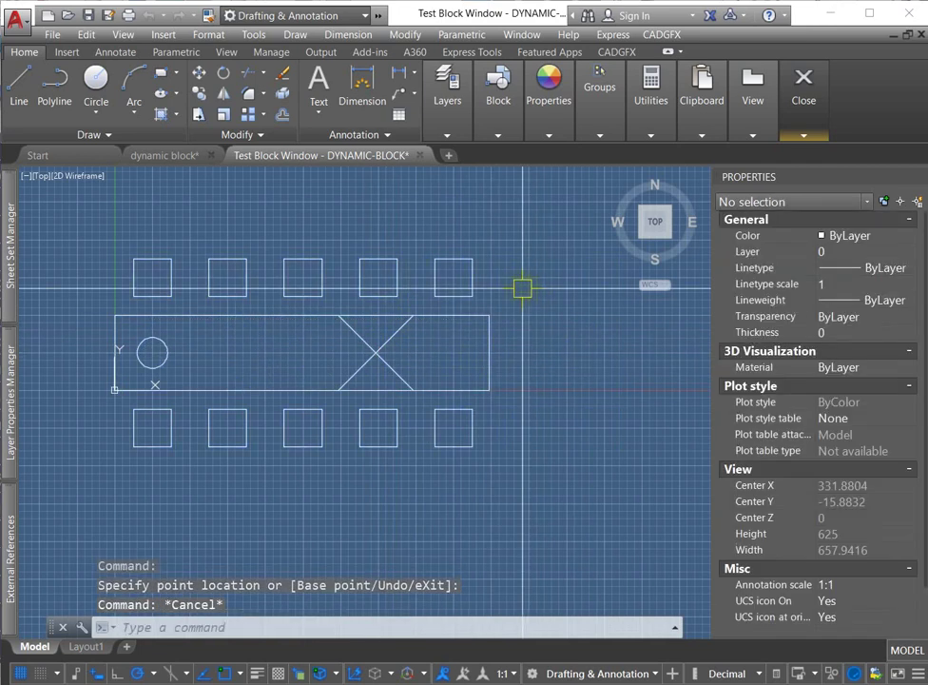
Close the test block window and the Block Editor, saving the changes to DYNAMIC-BLOCK.
{"action": "left_click", "coordinate": [813, 106]}
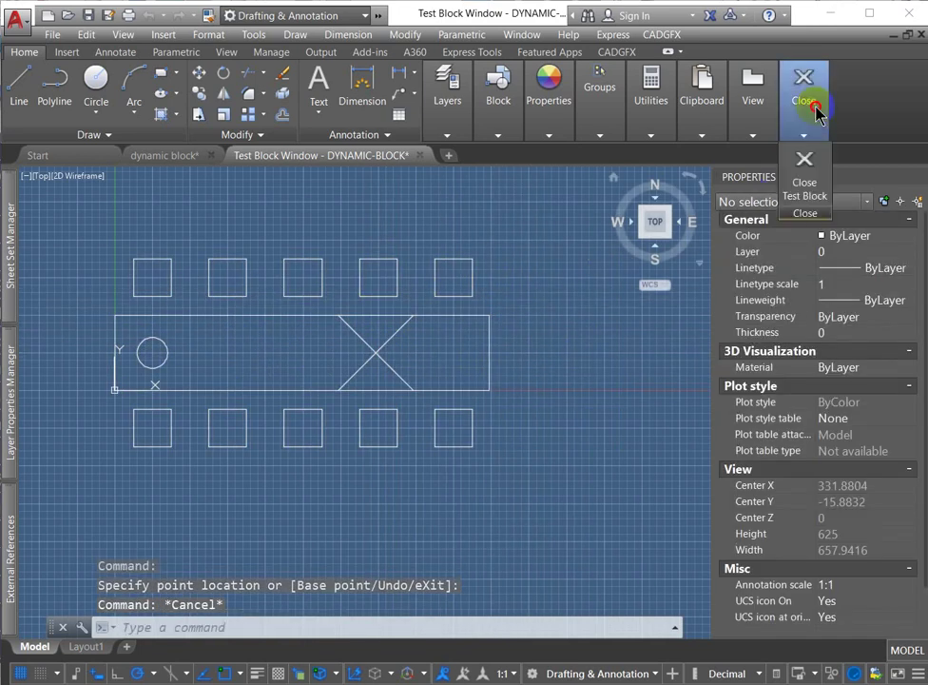
{"action": "left_click", "coordinate": [805, 190]}
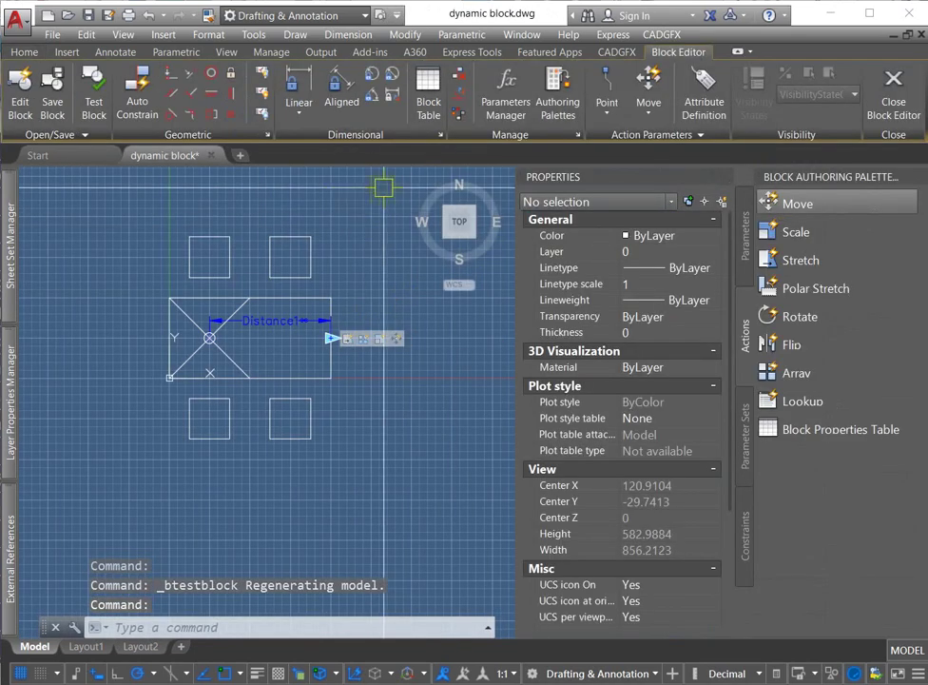
{"action": "left_click", "coordinate": [884, 101]}
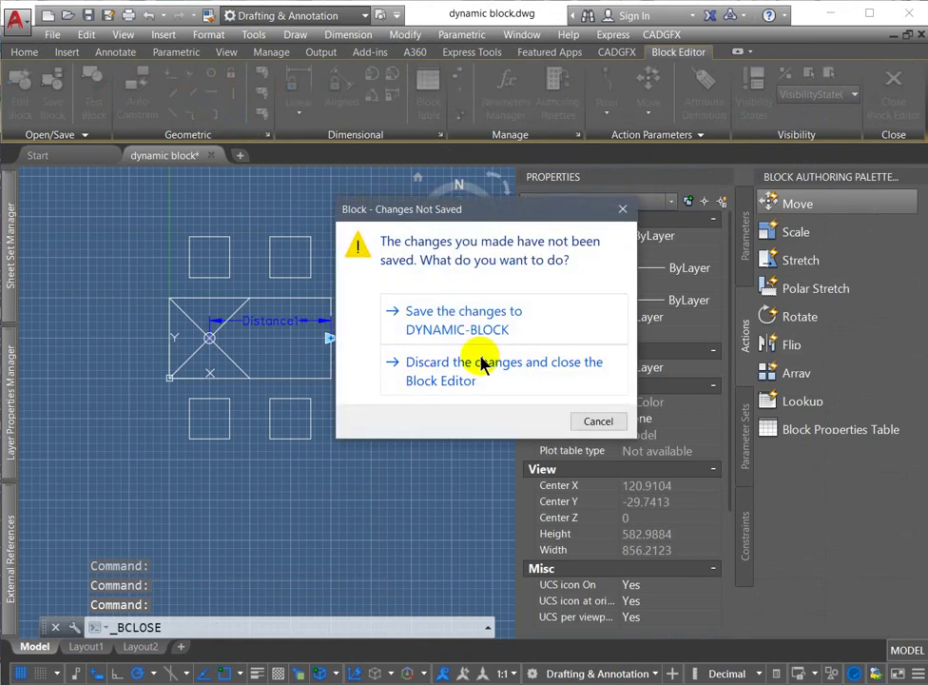
{"action": "left_click", "coordinate": [455, 320]}
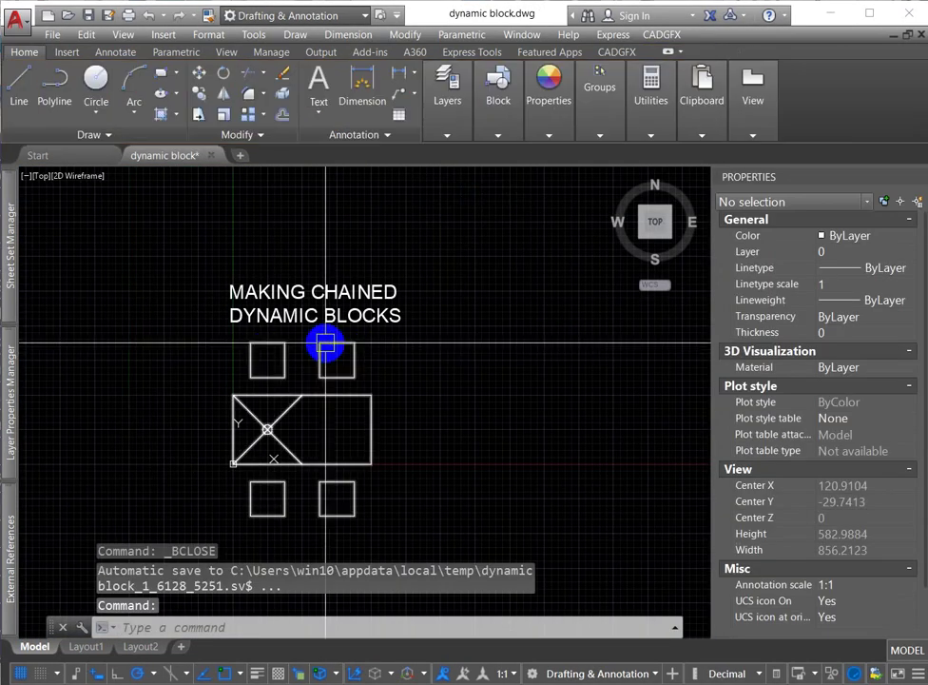
Stretch the table block in the drawing along its length until five chairs line each long side.
{"action": "left_click", "coordinate": [332, 340]}
{"action": "left_click", "coordinate": [375, 430]}
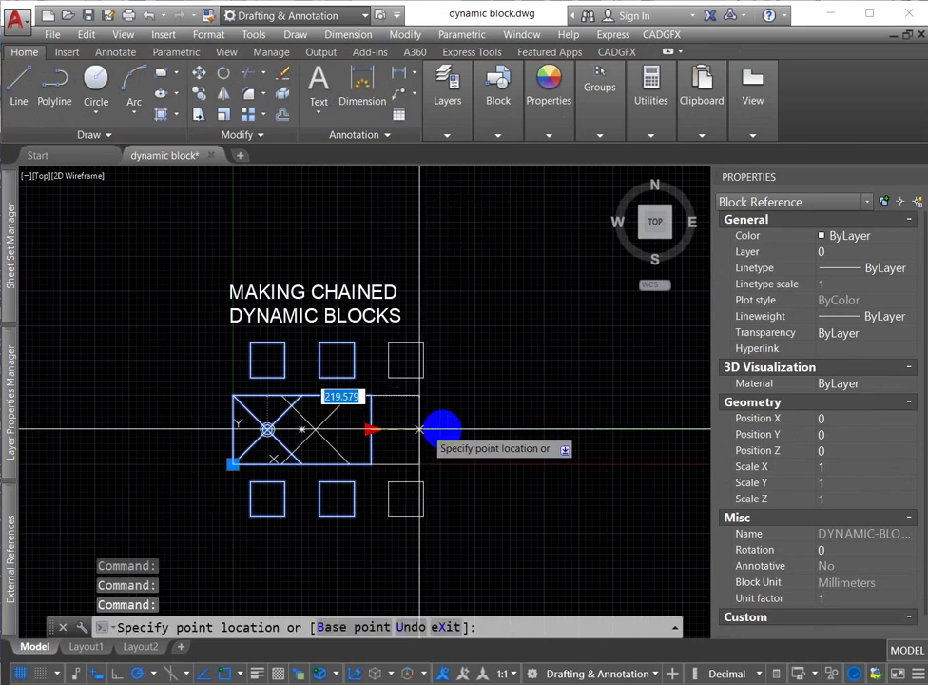
{"action": "left_click", "coordinate": [599, 430]}
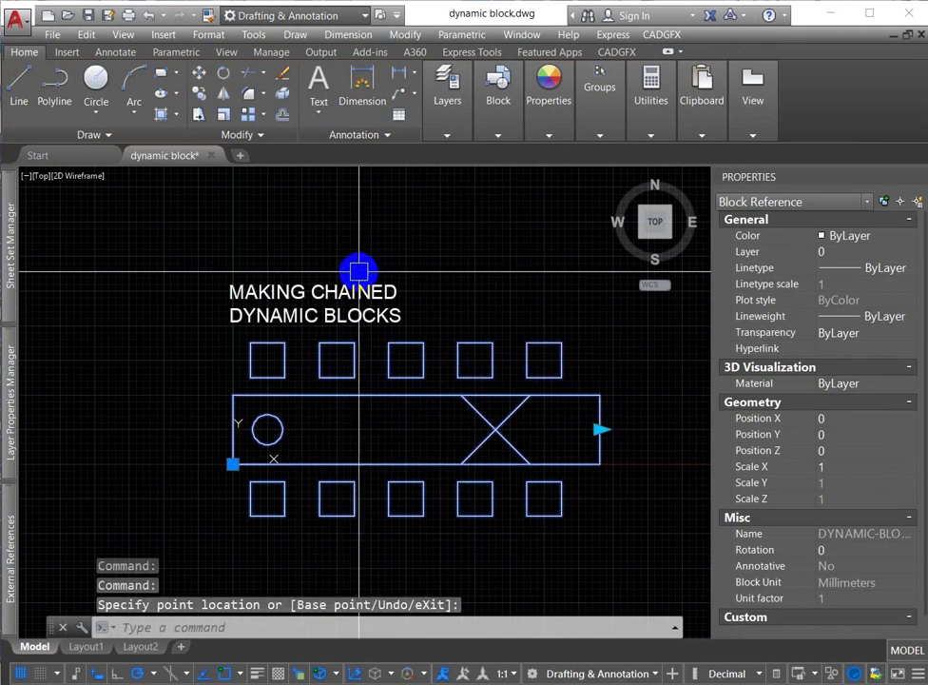